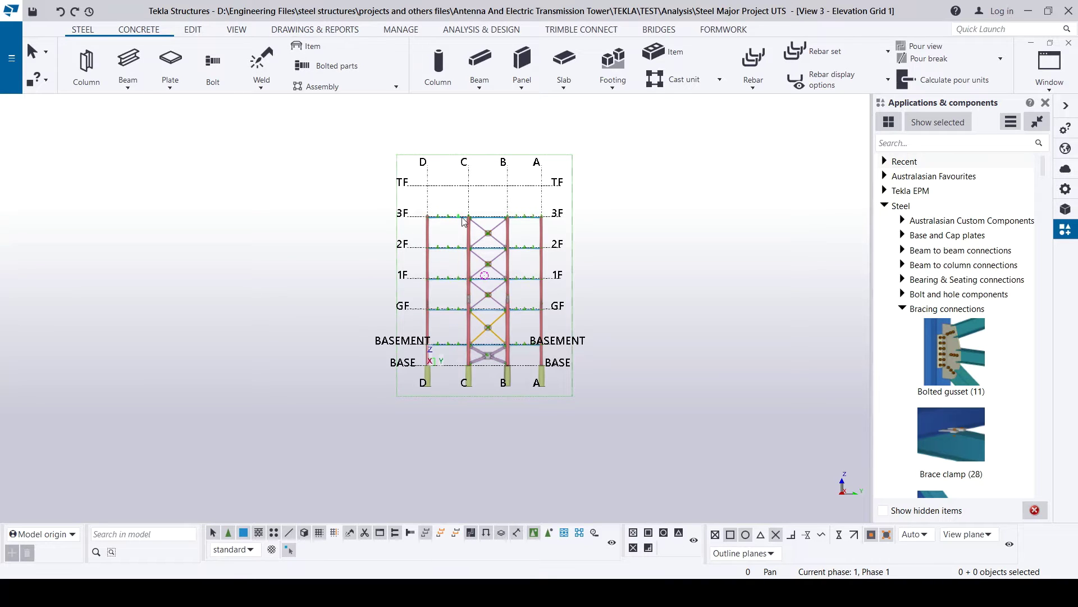
pyautogui.click(232, 31)
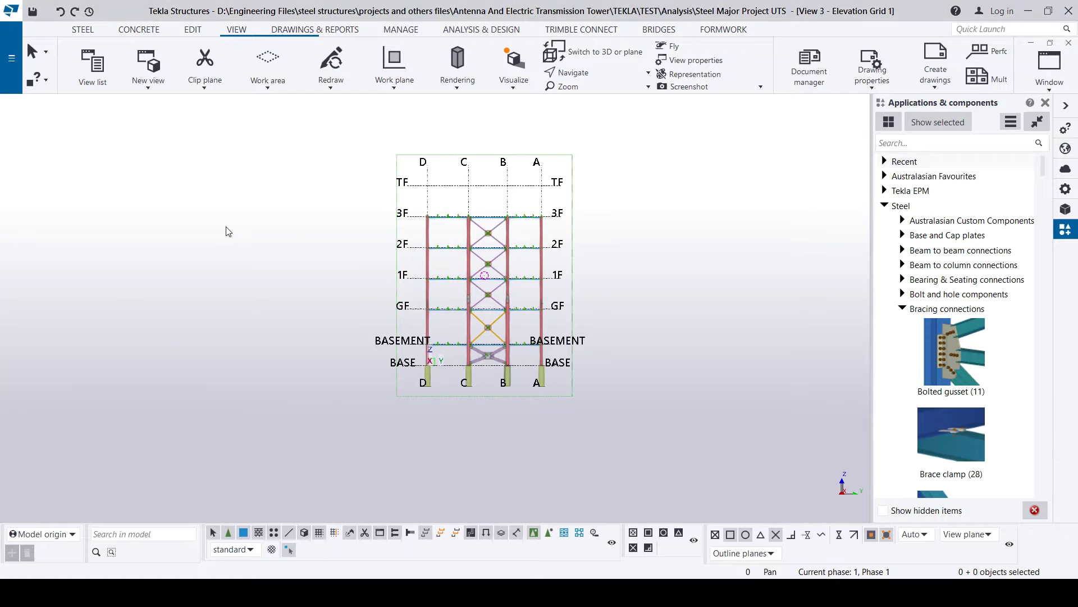
pyautogui.scroll(3, 534, 386)
pyautogui.scroll(-5, 512, 372)
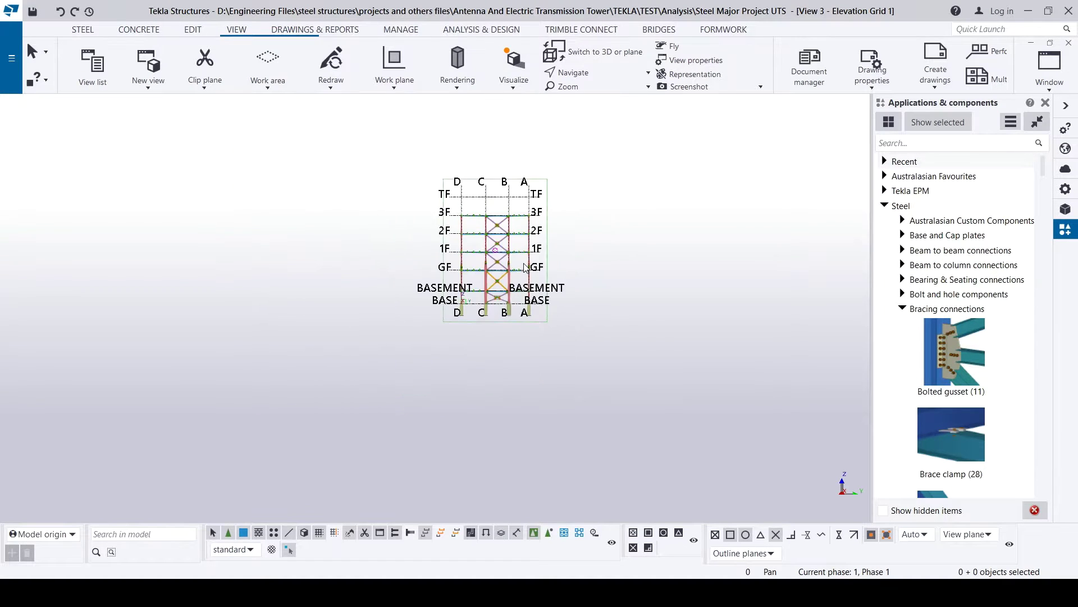
pyautogui.scroll(2, 532, 181)
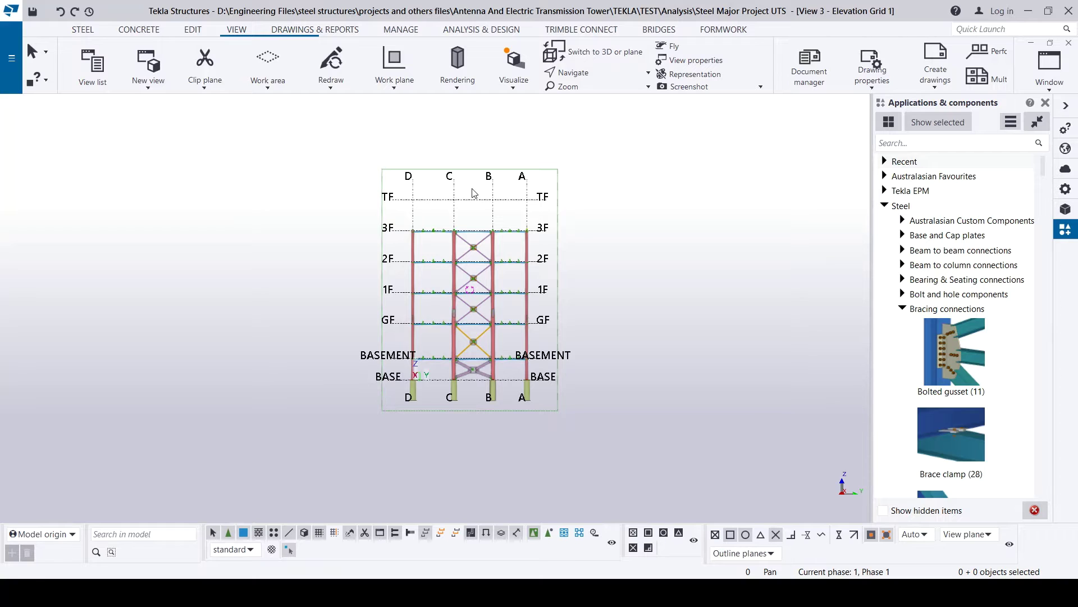
pyautogui.scroll(-1, 449, 231)
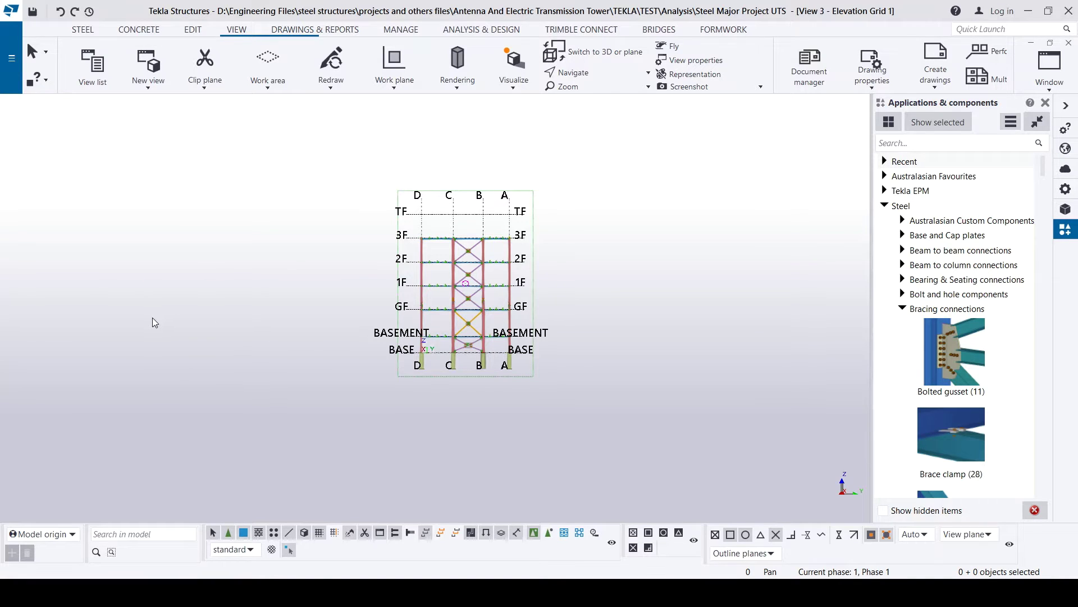
# - Switch to the Plan 2F view and examine its floor beam layout across the grid lines
pyautogui.hotkey('ctrl', 'Tab')
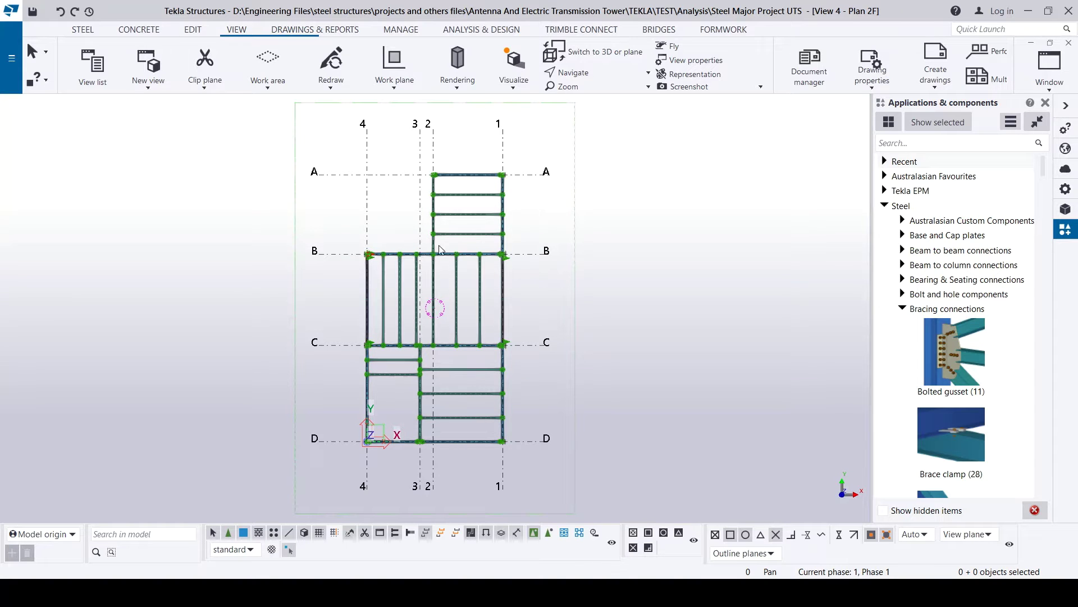
pyautogui.scroll(-2, 435, 284)
pyautogui.scroll(3, 433, 281)
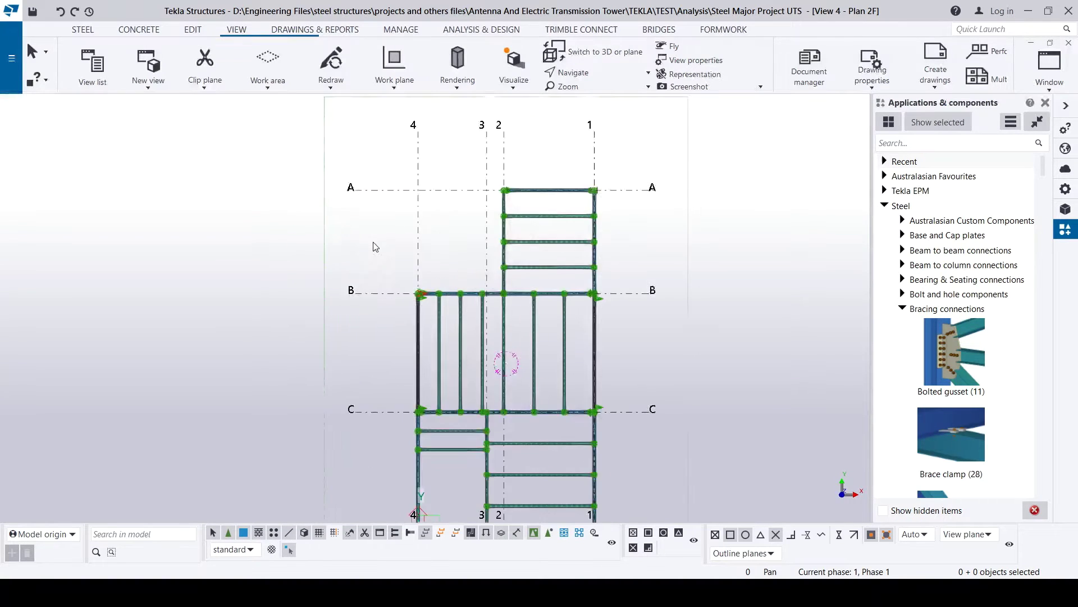
pyautogui.scroll(-2, 416, 264)
pyautogui.scroll(3, 401, 245)
pyautogui.scroll(-3, 401, 245)
pyautogui.scroll(3, 415, 253)
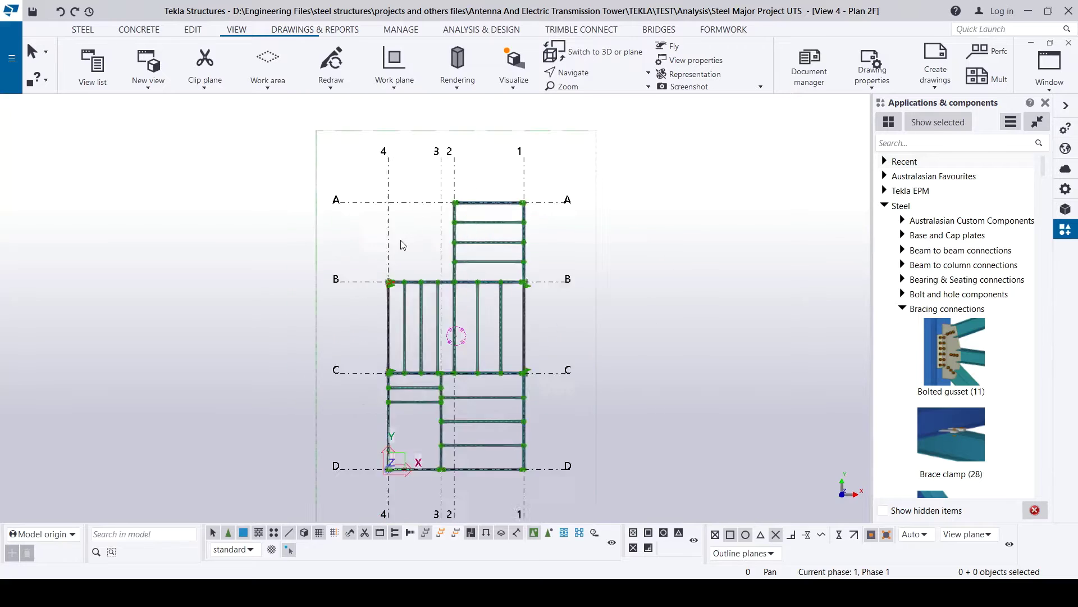
pyautogui.scroll(-3, 447, 276)
pyautogui.scroll(3, 446, 276)
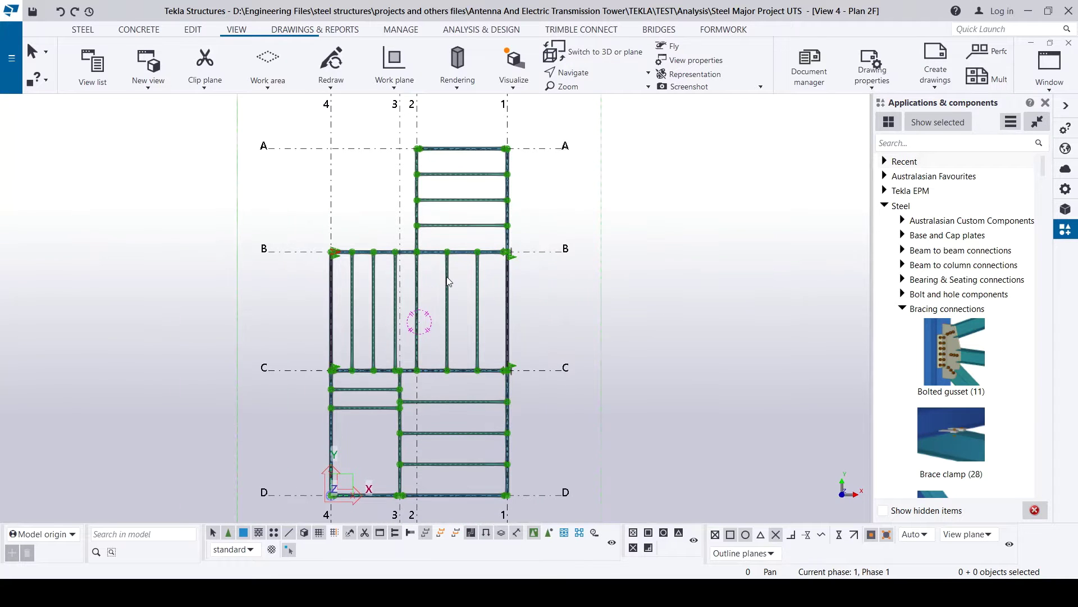
pyautogui.scroll(-1, 379, 321)
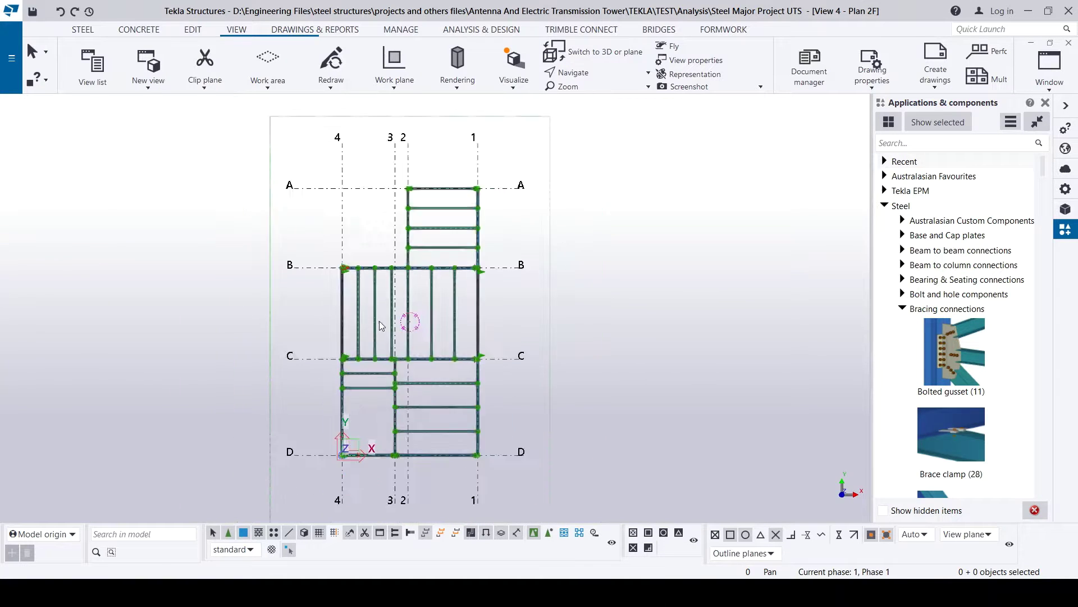
pyautogui.scroll(-2, 379, 321)
pyautogui.scroll(2, 379, 321)
pyautogui.scroll(-2, 379, 322)
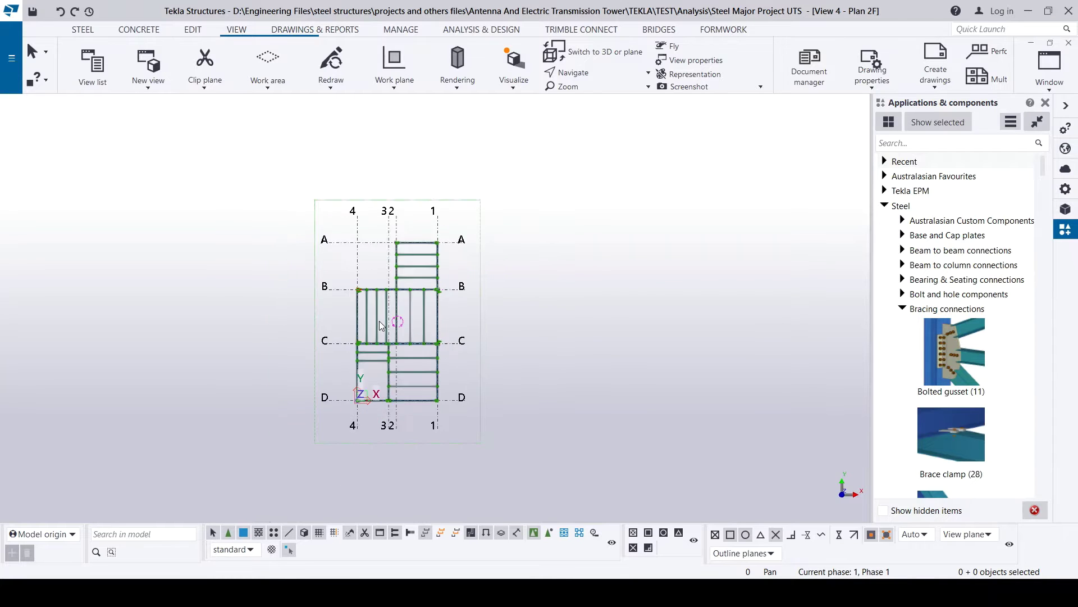
pyautogui.scroll(1, 379, 322)
pyautogui.scroll(-1, 379, 321)
pyautogui.scroll(2, 373, 319)
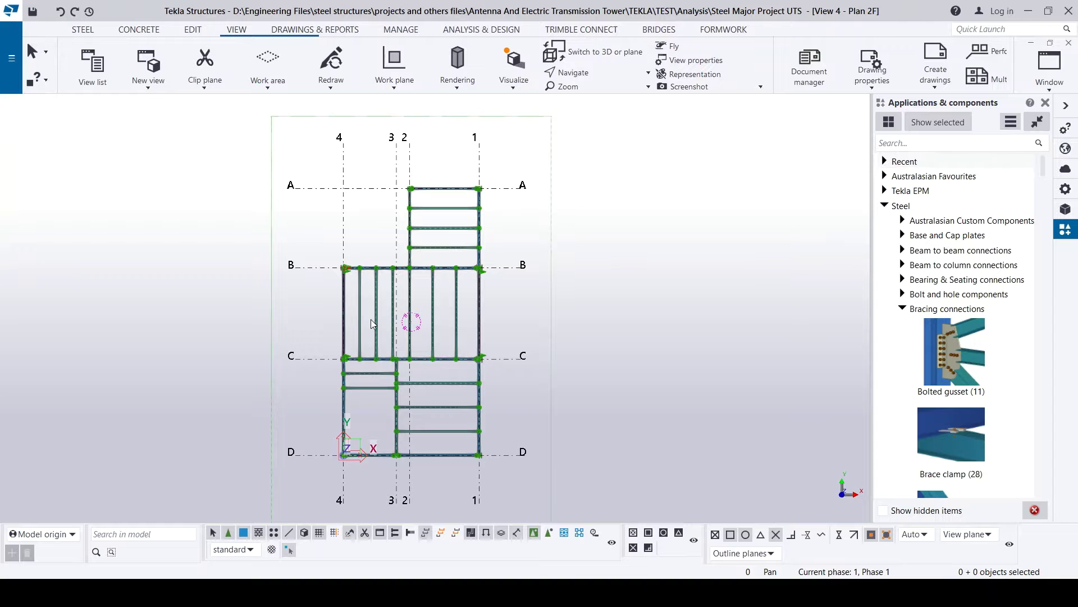
pyautogui.scroll(-1, 414, 265)
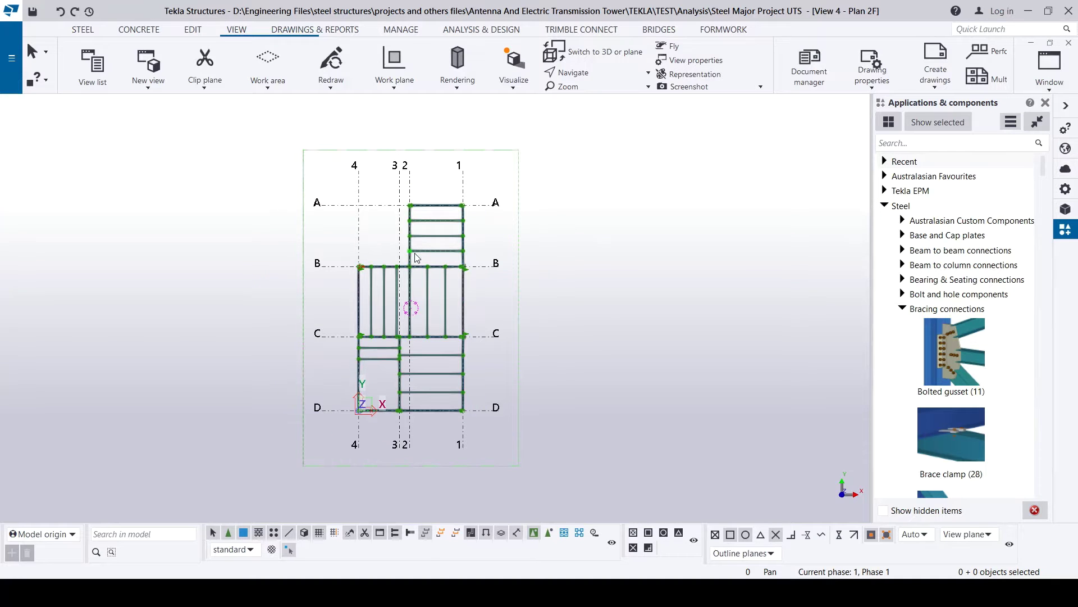
# - Change the Plan 2F view from plane to 3D and examine its floor beams, columns and braces
pyautogui.hotkey('ctrl', 'p')
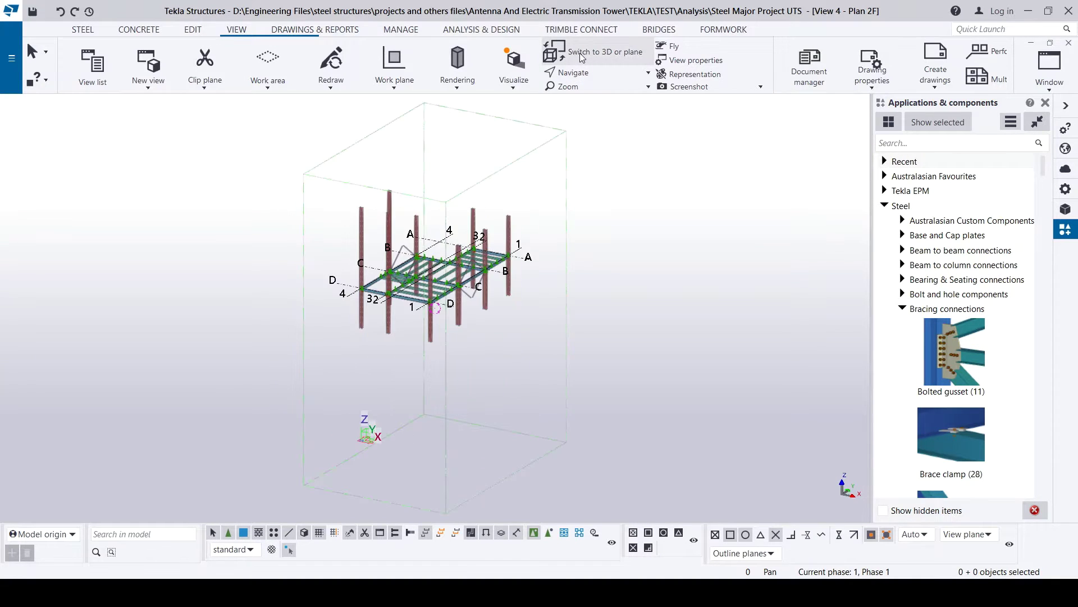
pyautogui.scroll(3, 472, 273)
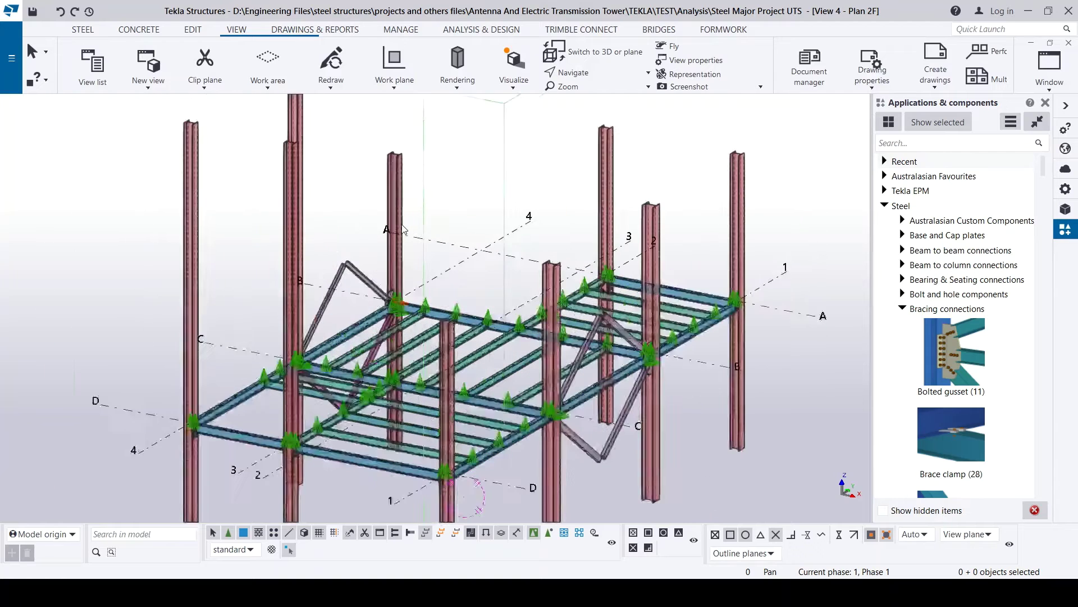
pyautogui.scroll(-2, 413, 326)
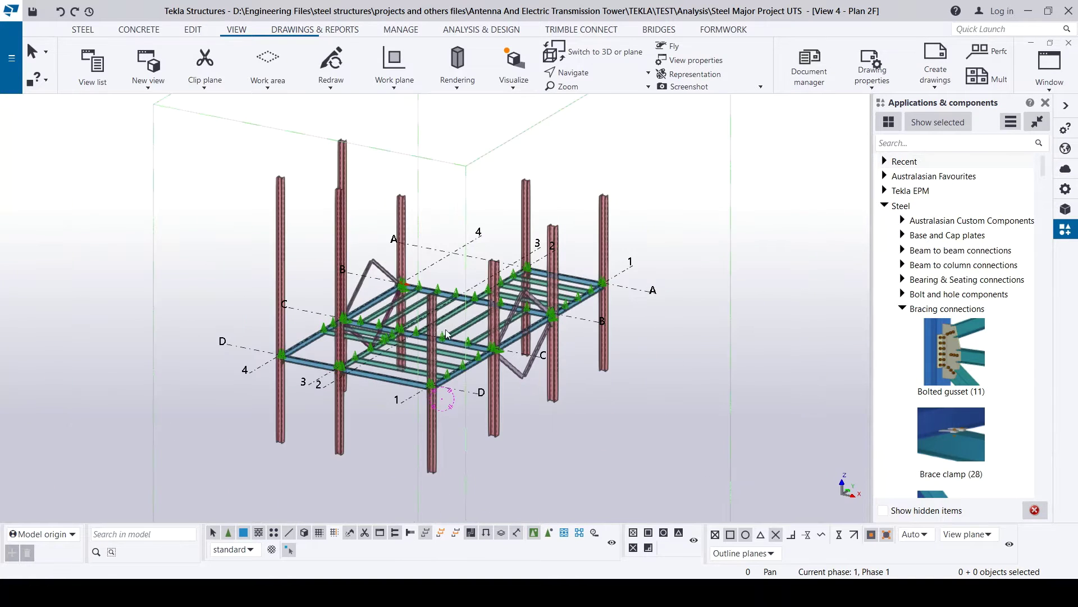
pyautogui.scroll(2, 416, 330)
pyautogui.scroll(-6, 427, 309)
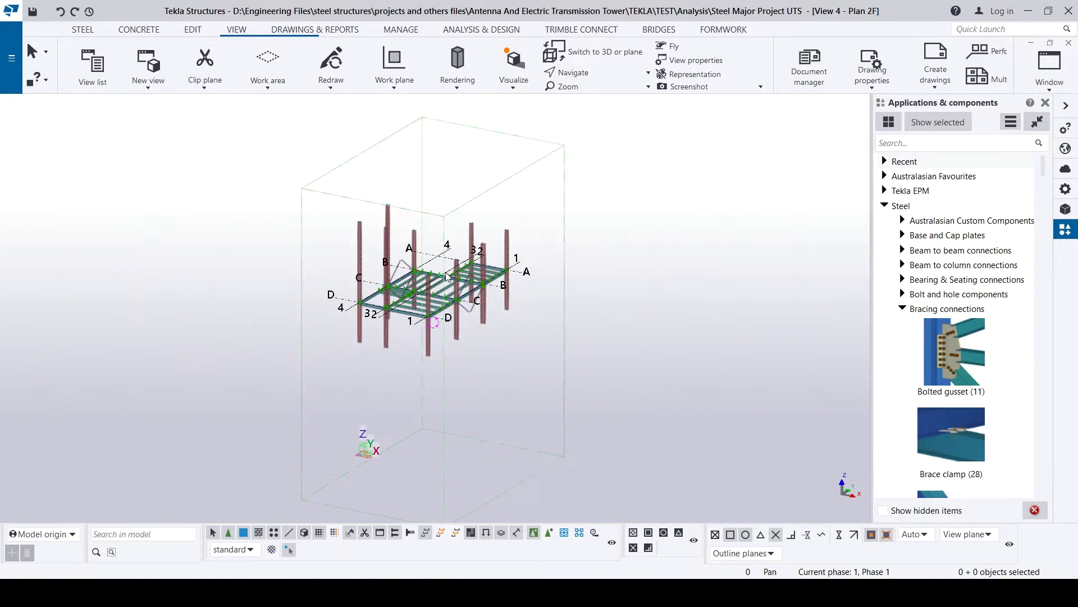
pyautogui.scroll(4, 393, 281)
pyautogui.scroll(-3, 449, 261)
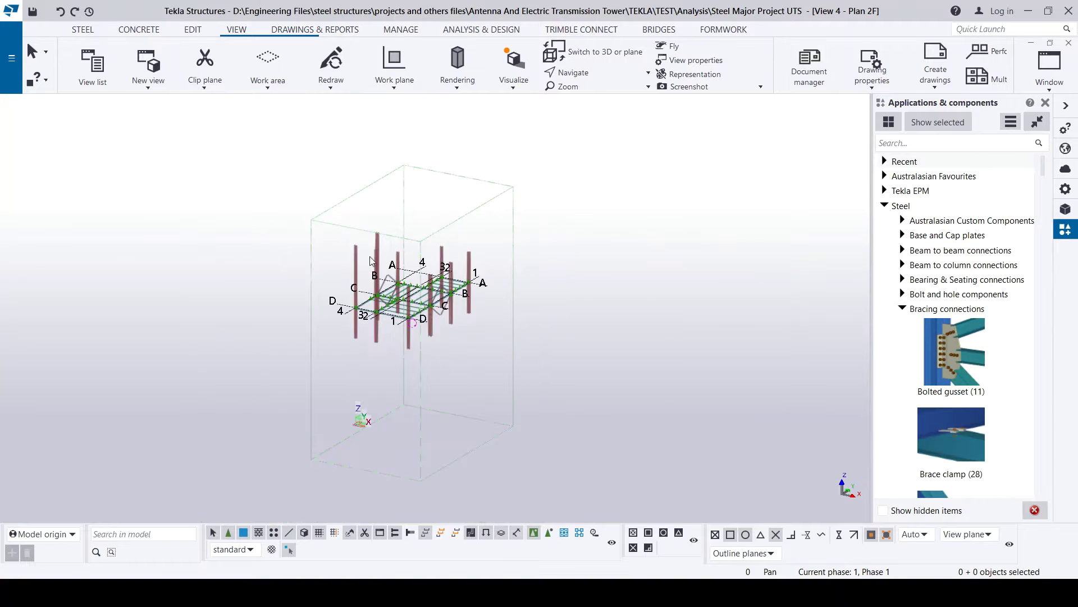
pyautogui.scroll(3, 493, 258)
pyautogui.scroll(3, 449, 265)
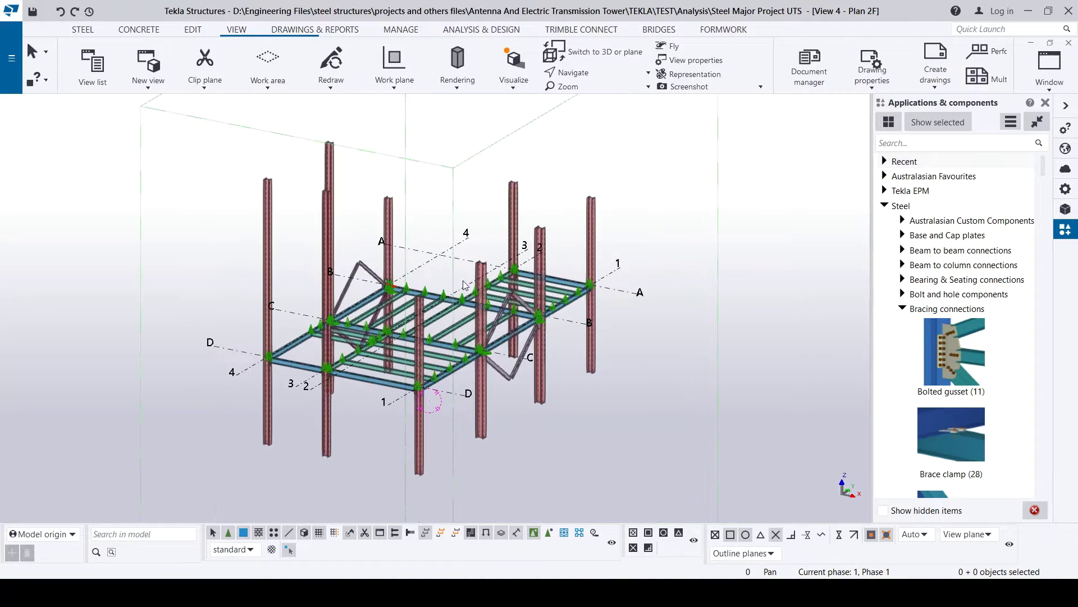
pyautogui.scroll(2, 452, 264)
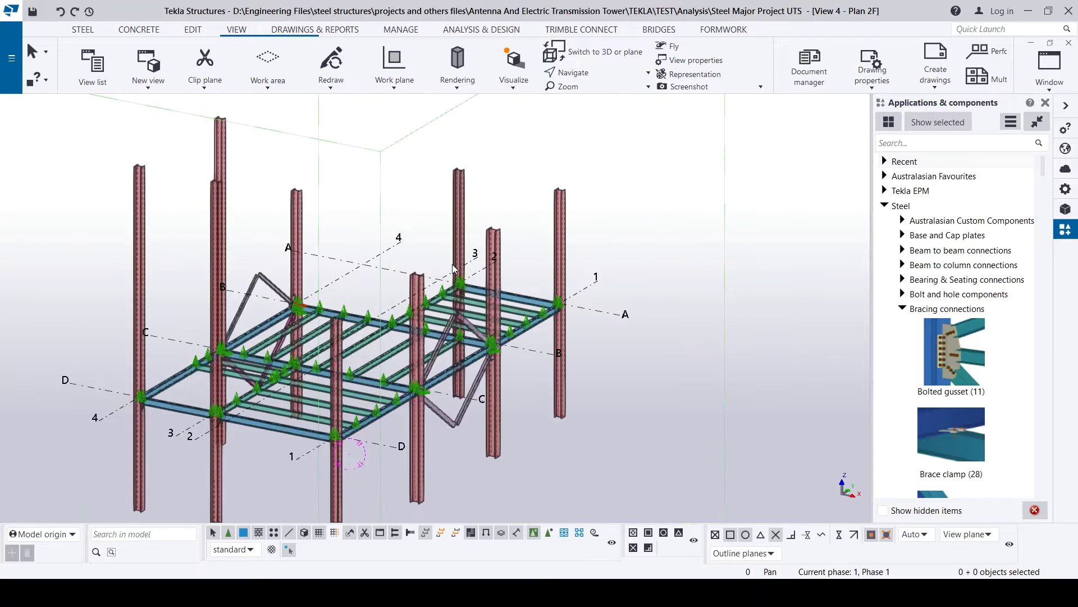
pyautogui.scroll(-3, 441, 305)
pyautogui.scroll(5, 375, 279)
pyautogui.scroll(-5, 375, 279)
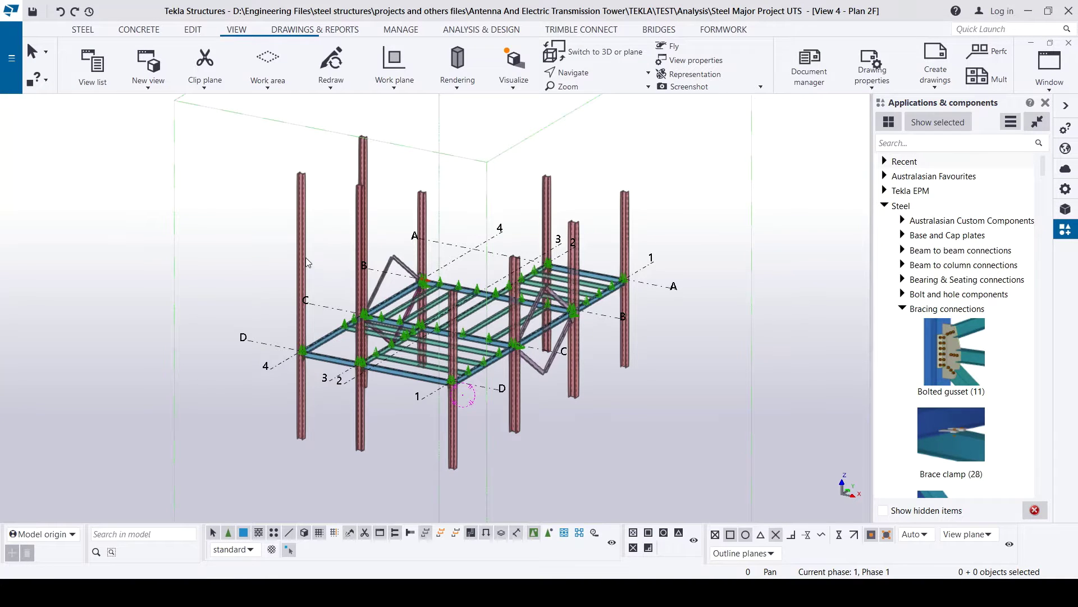
# - Switch to the 3d-Rendered view and toggle it repeatedly between 3D and plane, ending in plane view
pyautogui.hotkey('ctrl', 'Tab')
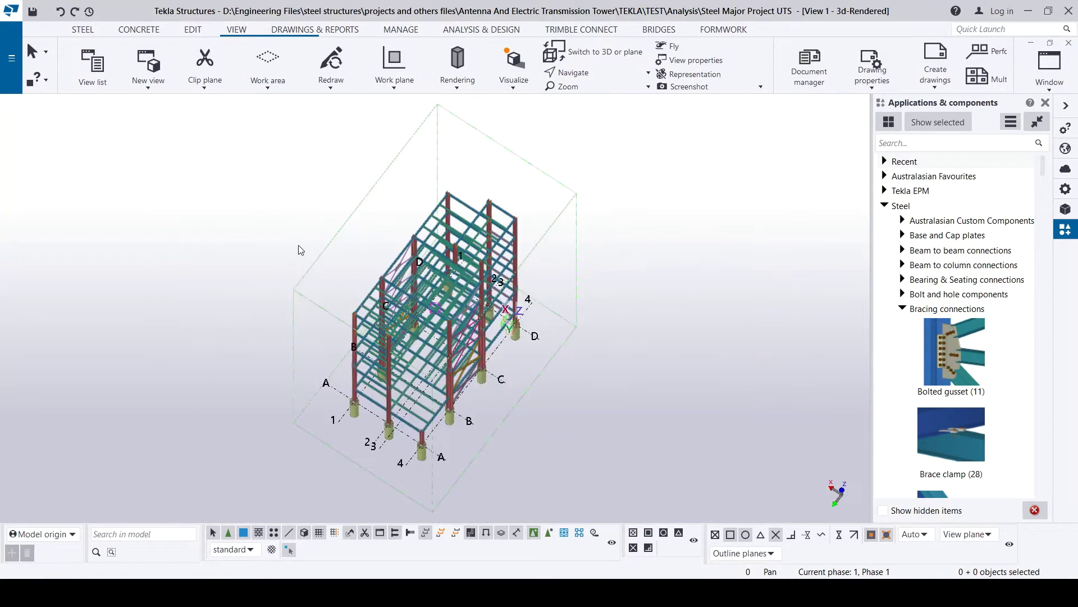
pyautogui.scroll(2, 395, 278)
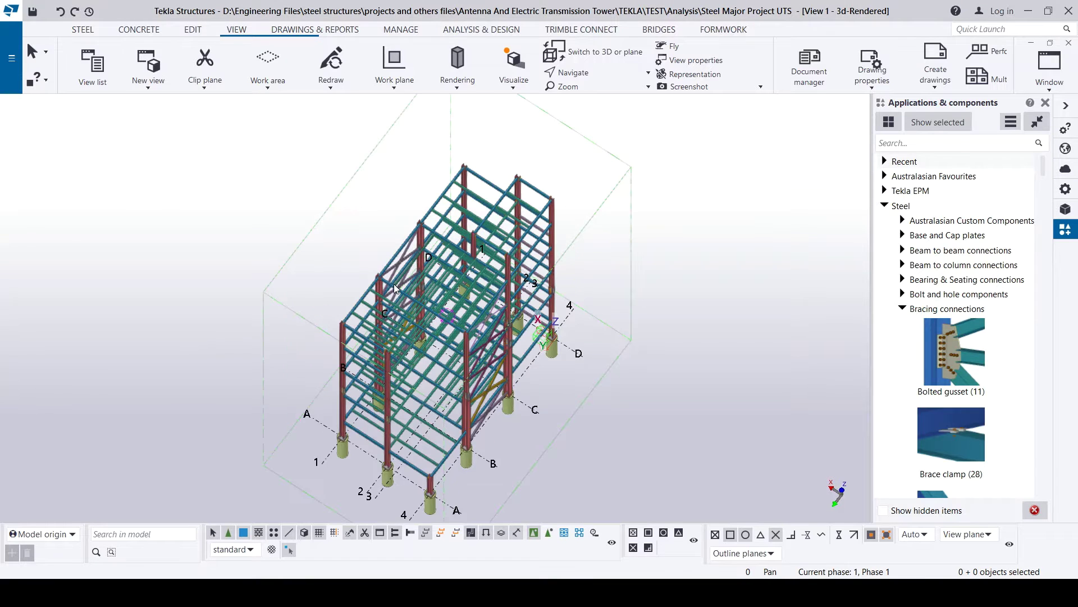
pyautogui.hotkey('ctrl', 'p')
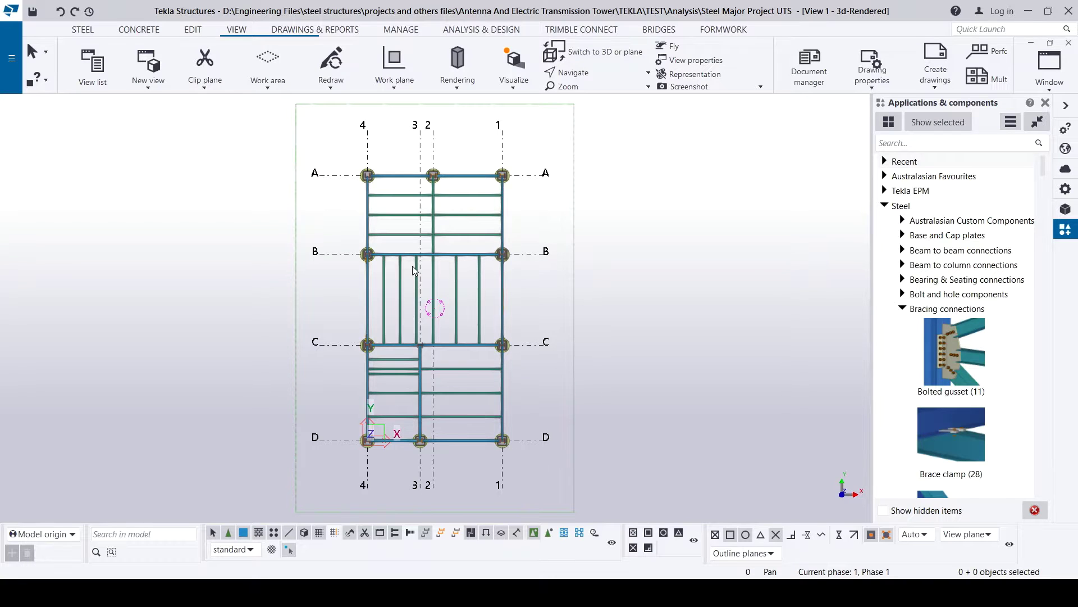
pyautogui.hotkey('ctrl', 'p')
pyautogui.hotkey('ctrl', 'p')
pyautogui.hotkey('ctrl', 'p')
pyautogui.hotkey('ctrl', 'p')
pyautogui.click(594, 56)
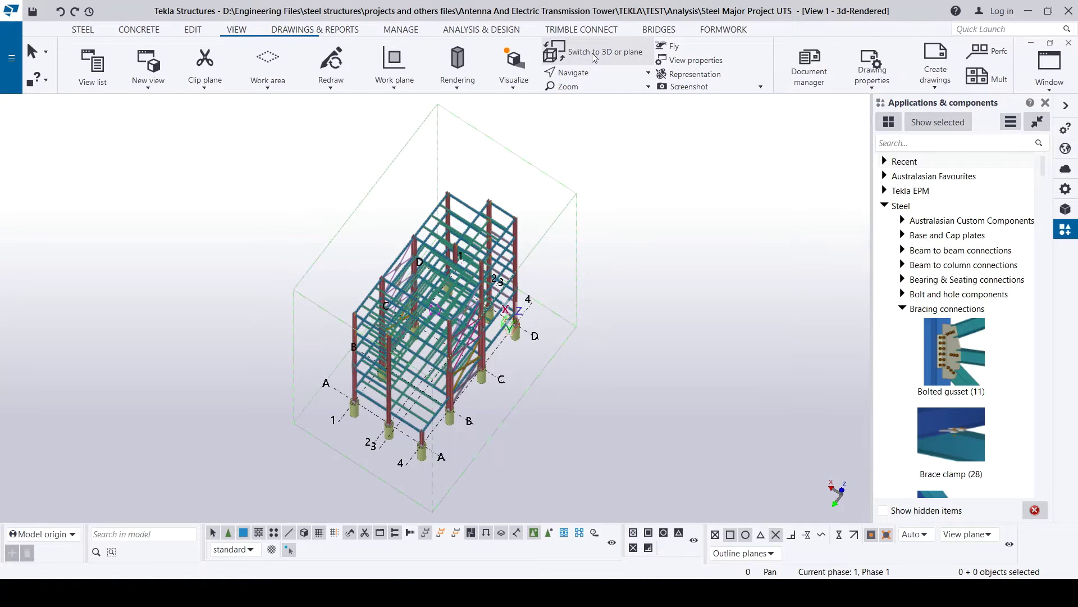
pyautogui.click(595, 56)
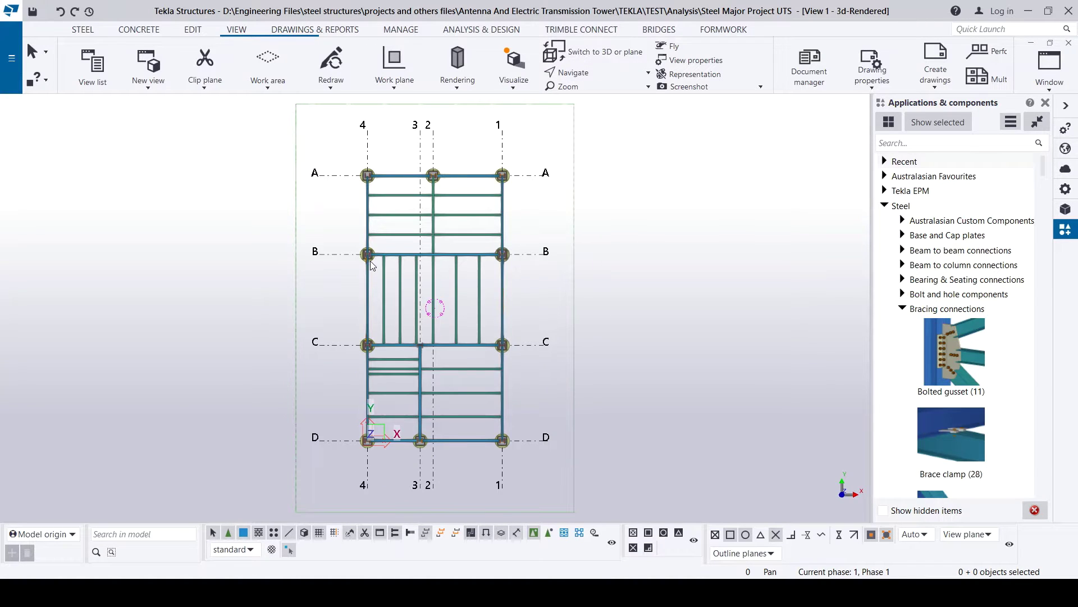
pyautogui.scroll(-2, 369, 270)
pyautogui.scroll(1, 374, 238)
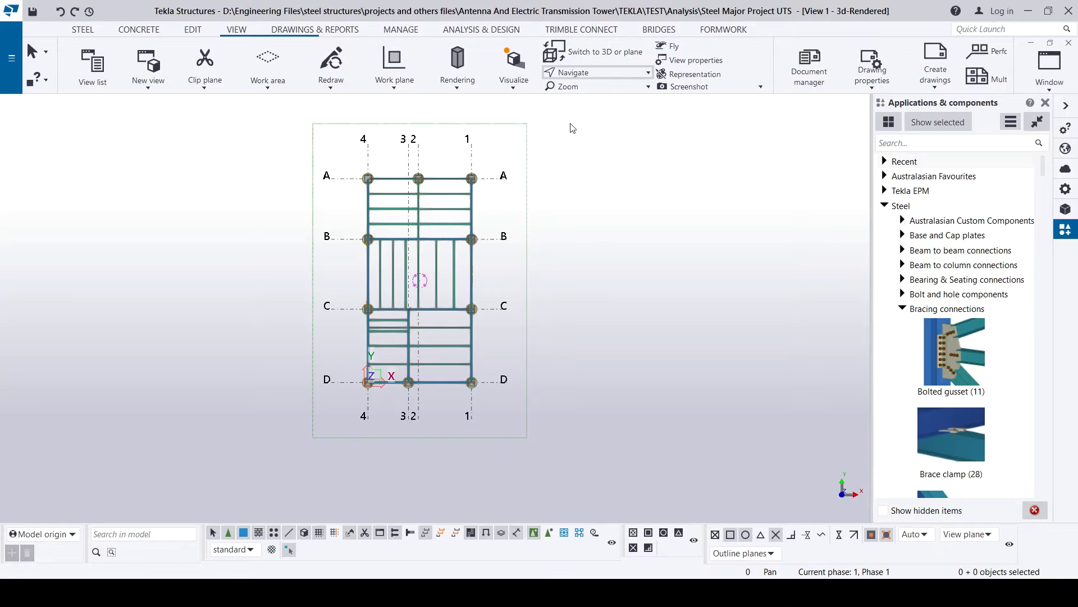
# - Return the 3d-Rendered view to 3D and select a single secondary floor beam between grids A and B
pyautogui.press('v')
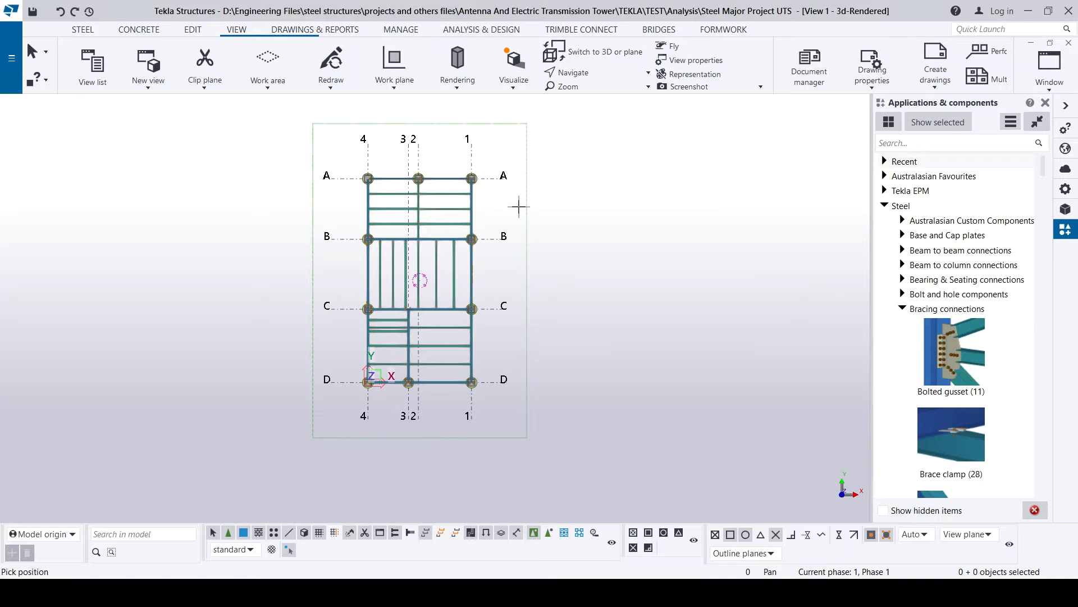
pyautogui.hotkey('ctrl', 'p')
pyautogui.scroll(4, 393, 427)
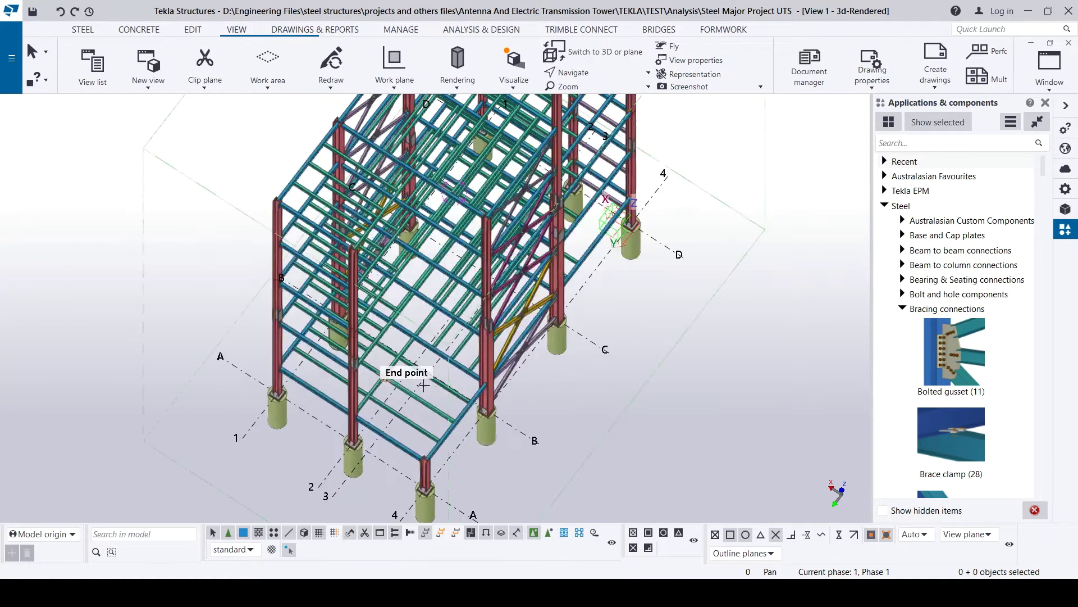
pyautogui.scroll(-2, 441, 305)
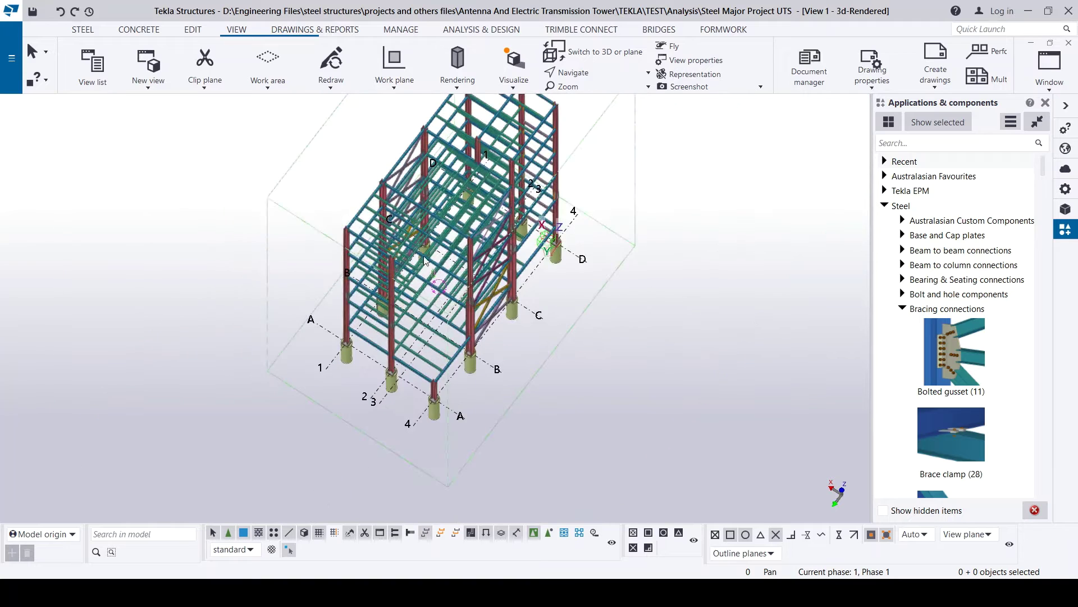
pyautogui.click(442, 307)
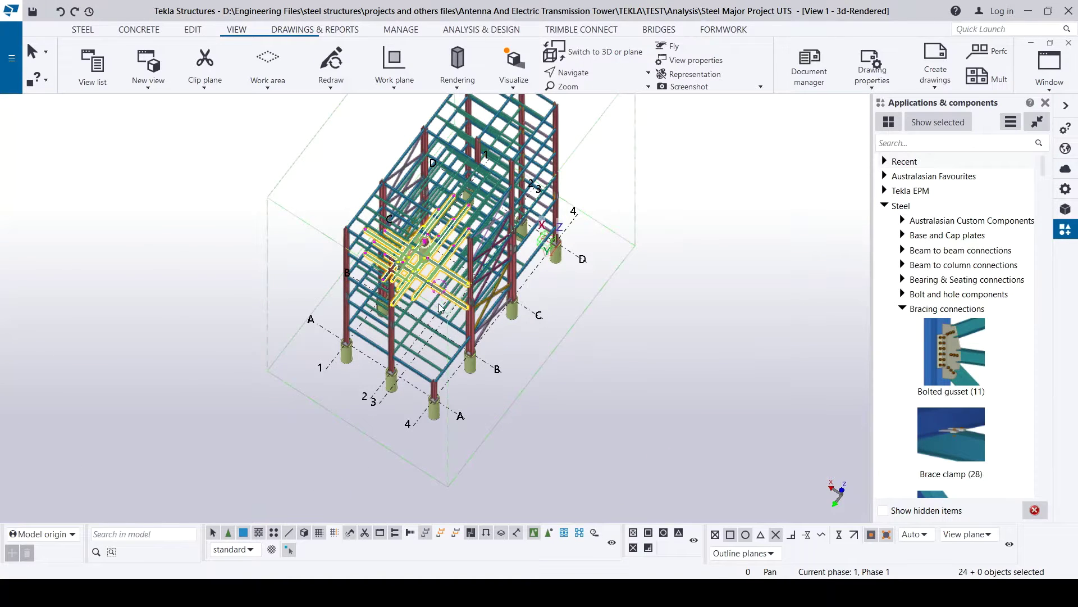
pyautogui.click(461, 289)
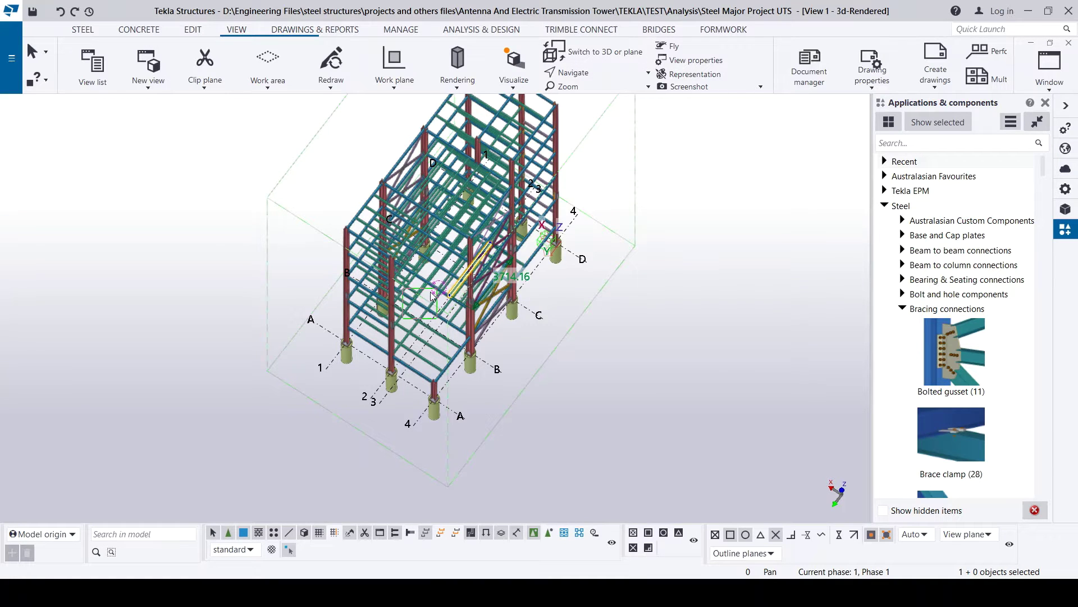
pyautogui.click(435, 325)
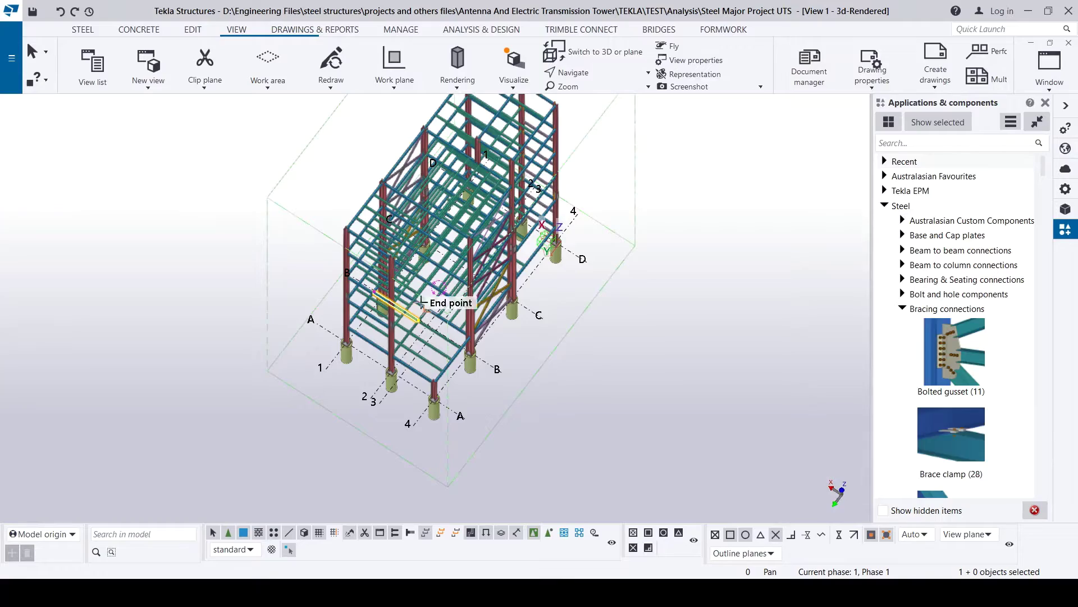
# - Start picking a new rotation centre and orbit the 3D model to inspect the braced frame from its grid 4 side
pyautogui.press('v')
pyautogui.keyDown('ctrl'); pyautogui.moveTo(433, 283); pyautogui.dragTo(356, 241, button='middle'); pyautogui.keyUp('ctrl')
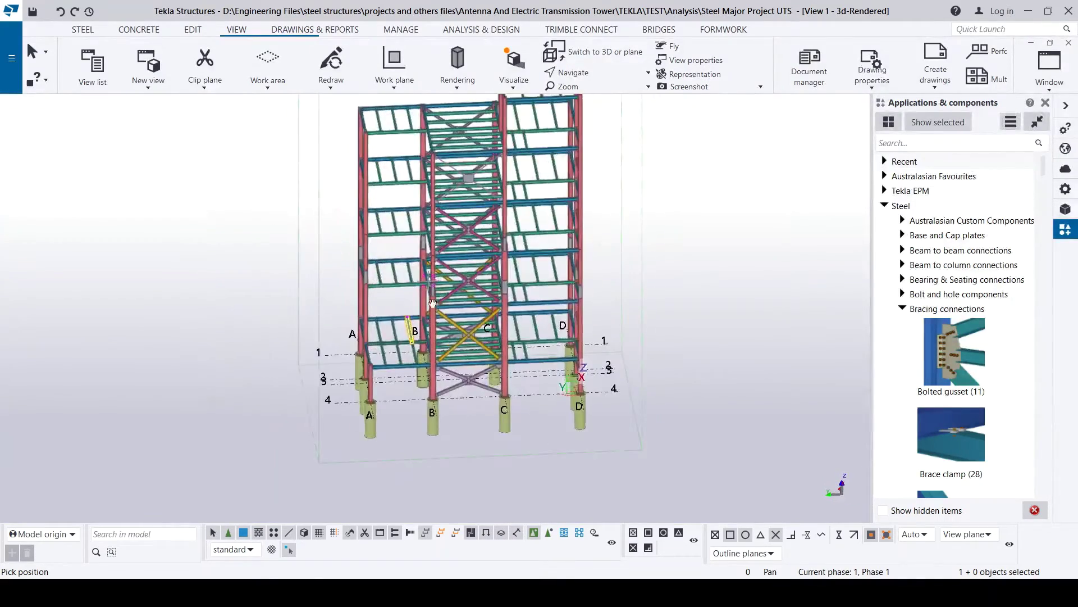
pyautogui.scroll(3, 393, 298)
pyautogui.scroll(-3, 410, 326)
pyautogui.scroll(2, 426, 355)
pyautogui.keyDown('ctrl'); pyautogui.moveTo(426, 355); pyautogui.dragTo(534, 157, button='middle'); pyautogui.keyUp('ctrl')
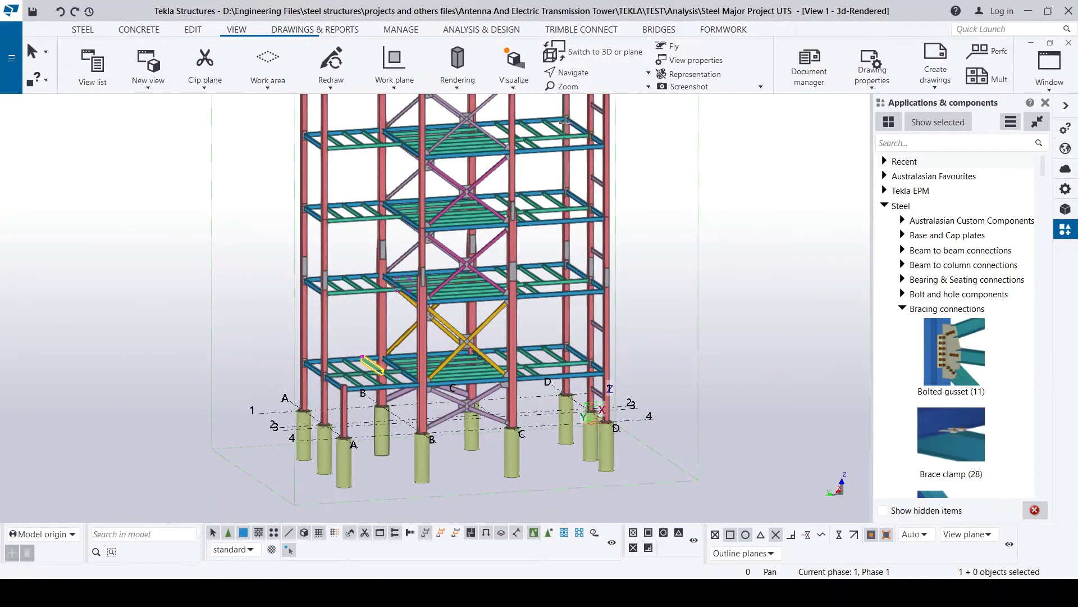
pyautogui.scroll(2, 474, 284)
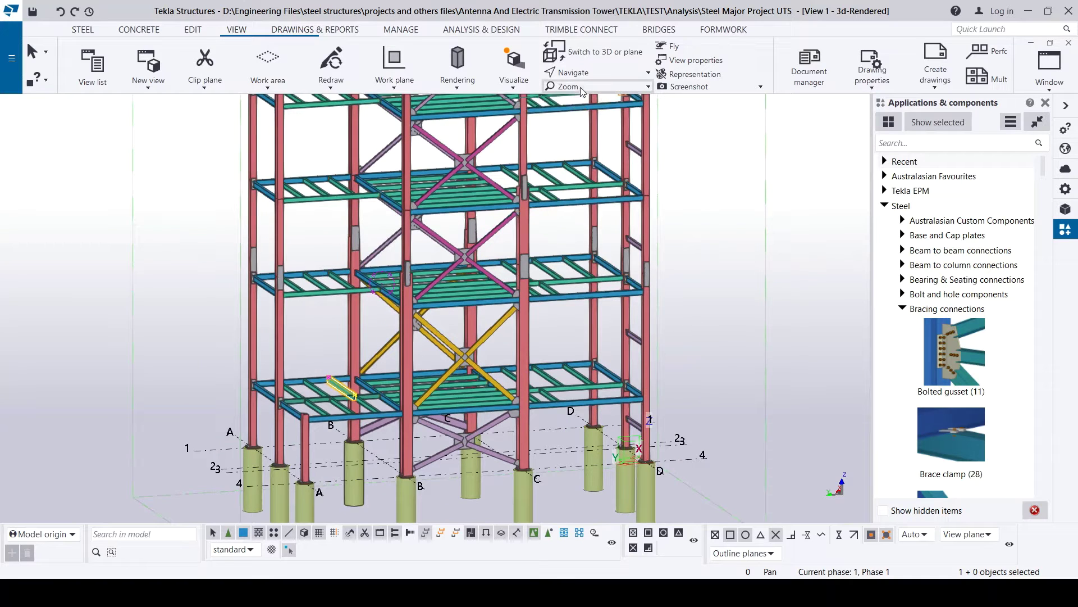
# - Examine the bolted beam and brace connections at the grid B column beside the selected floor beam
pyautogui.scroll(-3, 587, 191)
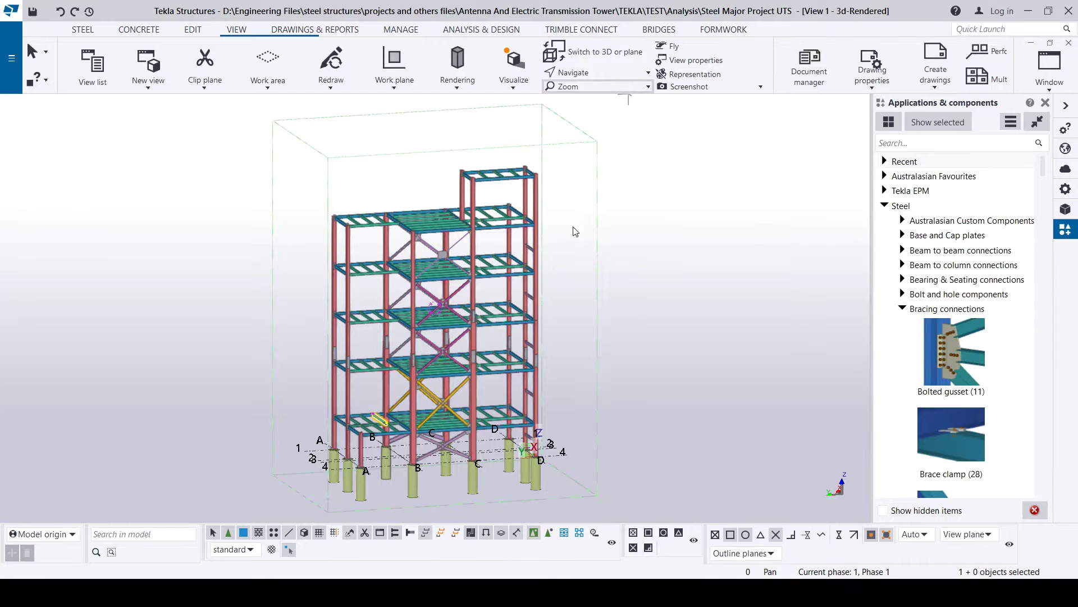
pyautogui.scroll(3, 566, 223)
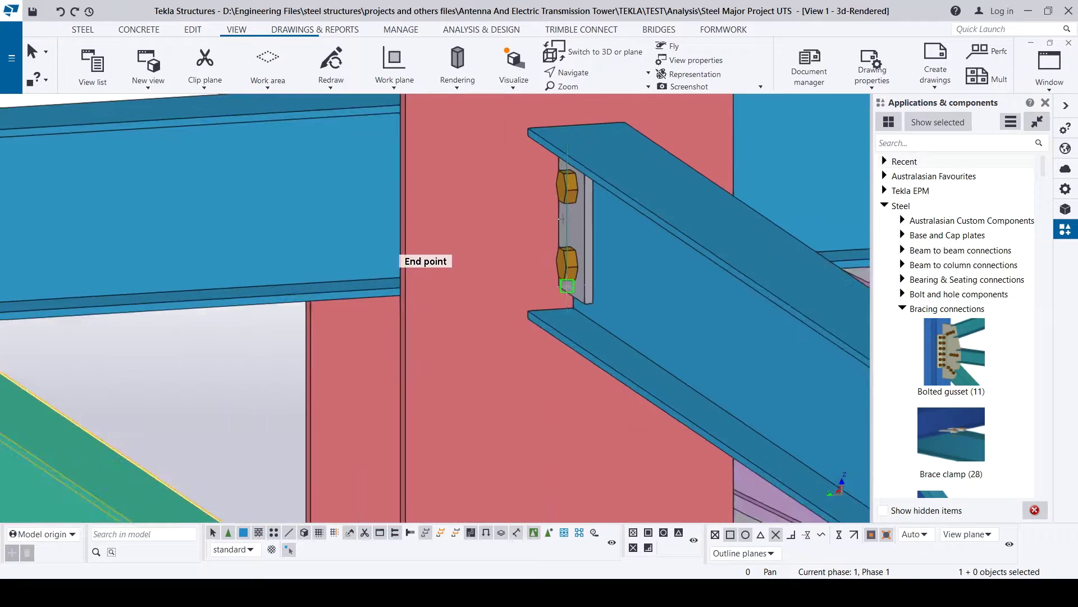
pyautogui.scroll(-4, 528, 218)
pyautogui.scroll(-3, 528, 218)
pyautogui.scroll(5, 477, 293)
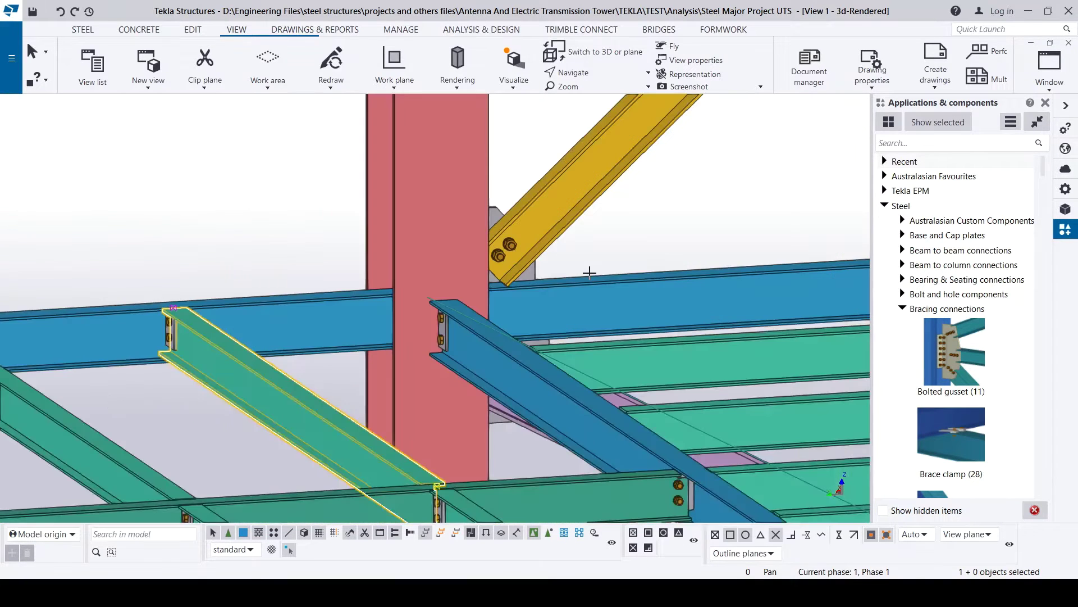
pyautogui.scroll(2, 478, 292)
pyautogui.scroll(-2, 461, 329)
pyautogui.scroll(3, 485, 225)
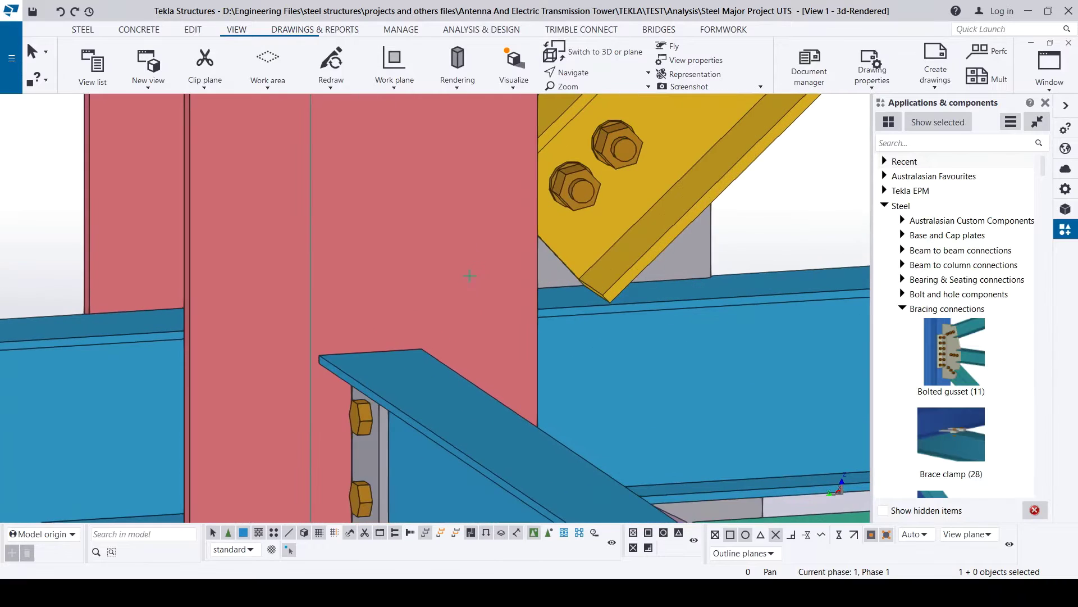
pyautogui.scroll(-3, 506, 185)
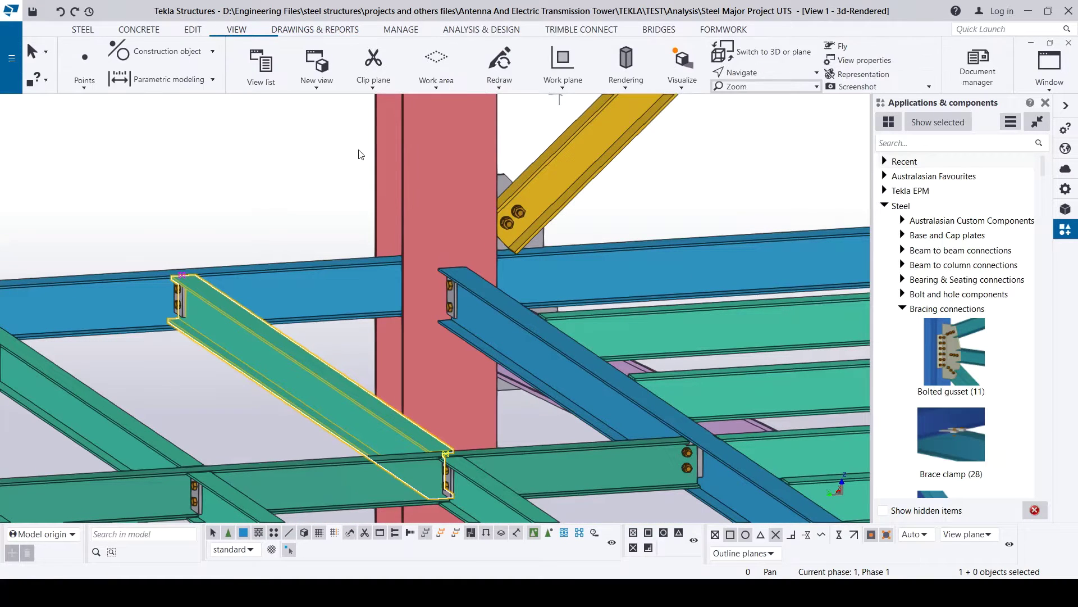
# - Examine the lower storeys of the frame, focusing on the ground-storey cross bracing between grids B and C
pyautogui.scroll(-5, 421, 256)
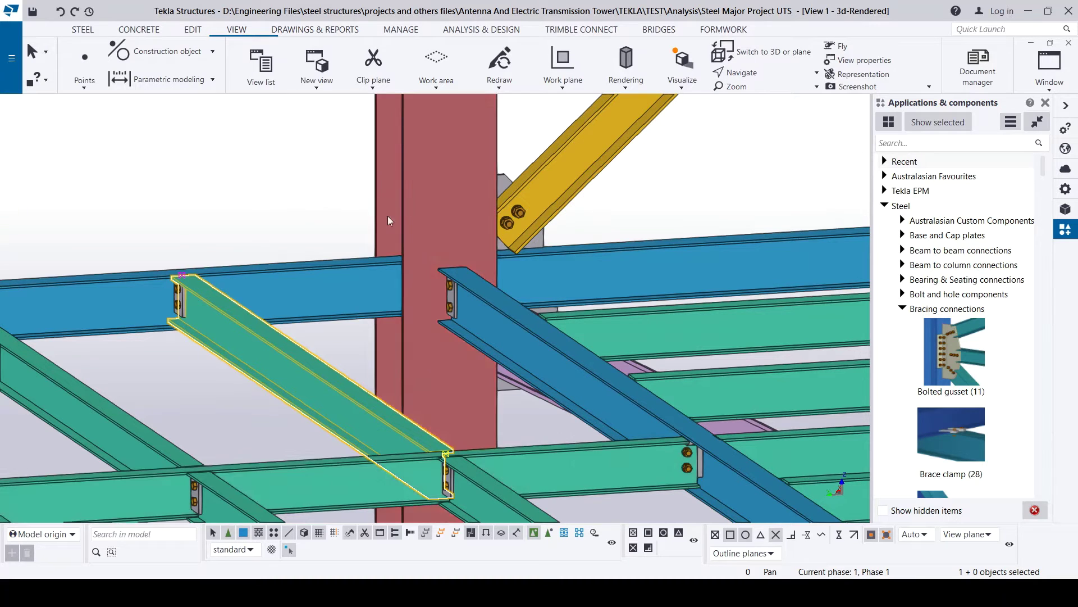
pyautogui.scroll(-5, 422, 256)
pyautogui.scroll(2, 500, 221)
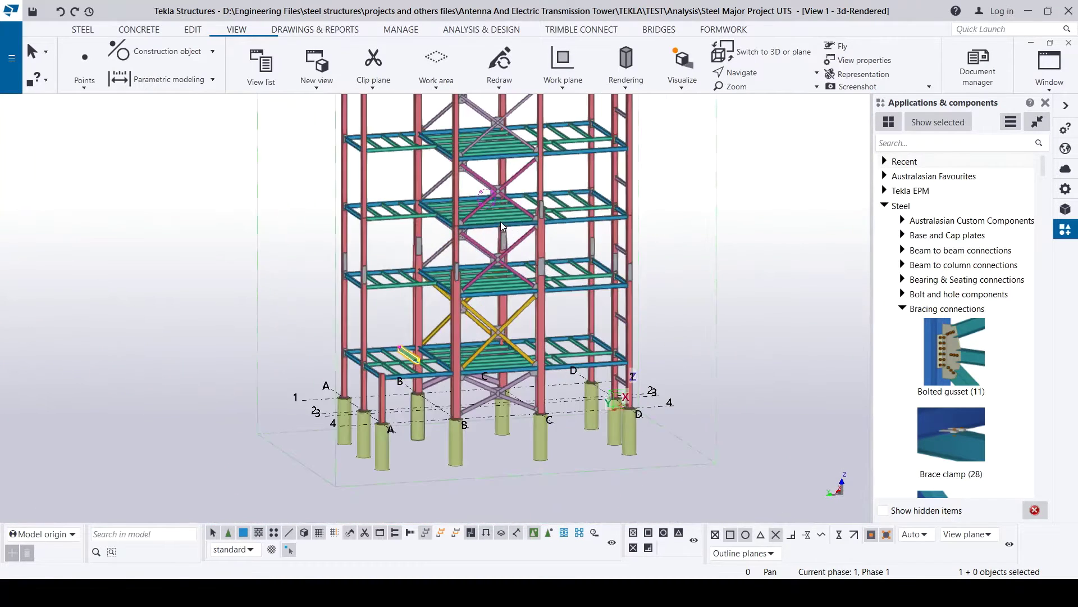
pyautogui.scroll(-2, 501, 247)
pyautogui.scroll(6, 501, 249)
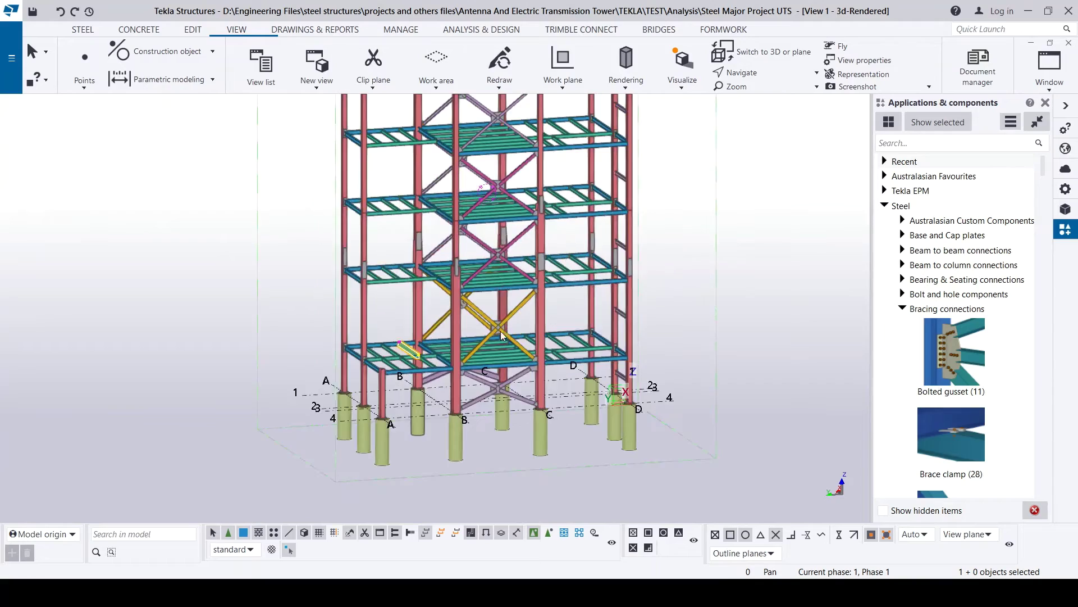
pyautogui.scroll(-3, 498, 352)
pyautogui.scroll(8, 571, 485)
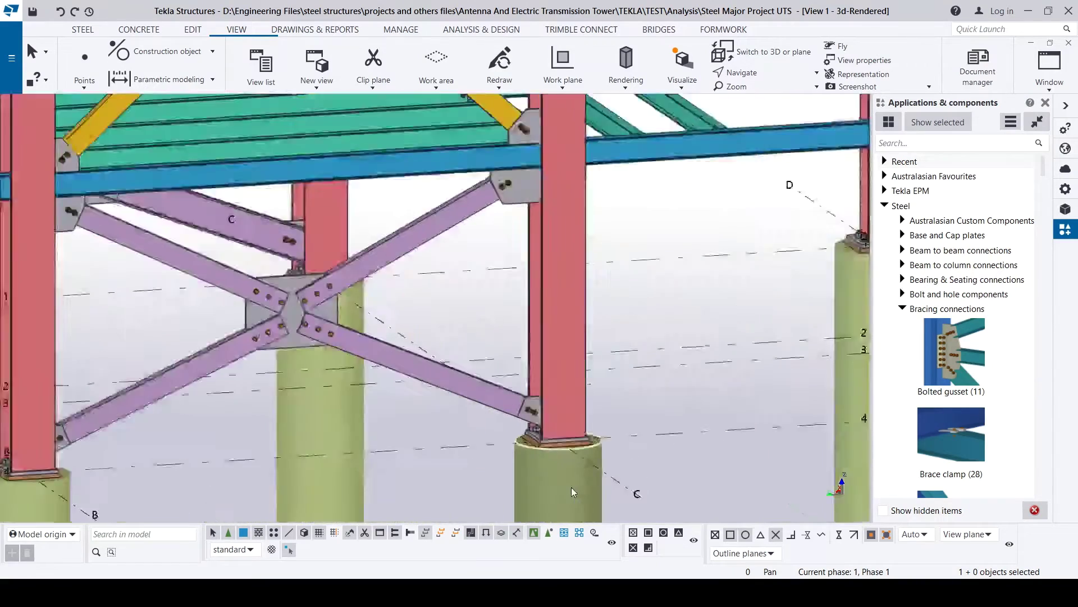
# - Inspect the base plate, brace gusset and concrete pedestal of the column at grids C and 4
pyautogui.scroll(-4, 512, 313)
pyautogui.scroll(4, 507, 310)
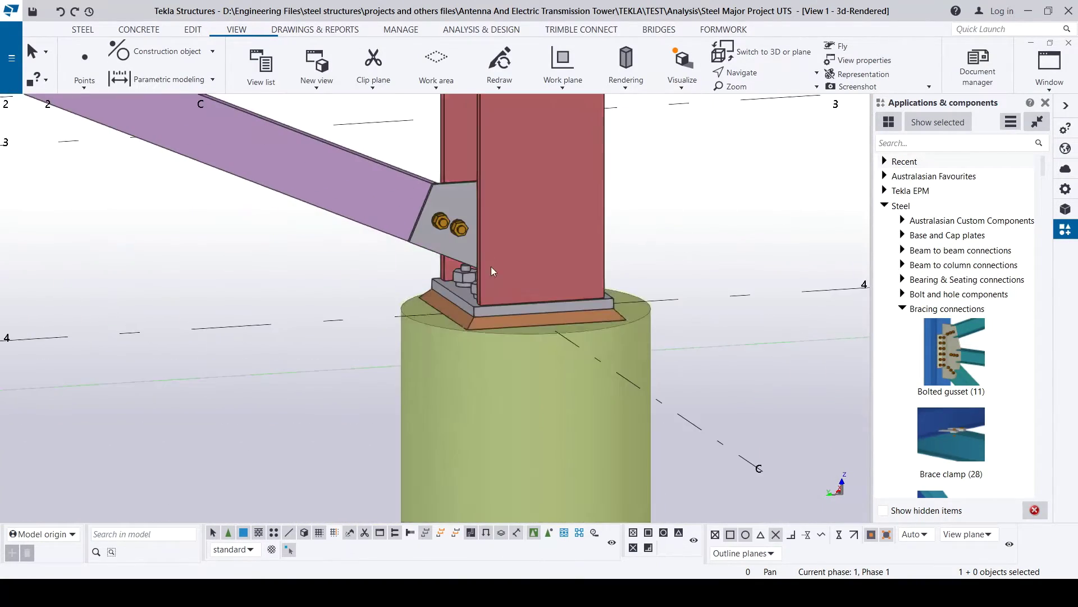
pyautogui.scroll(-1, 503, 389)
pyautogui.scroll(-1, 503, 337)
pyautogui.scroll(2, 470, 304)
pyautogui.scroll(-3, 458, 309)
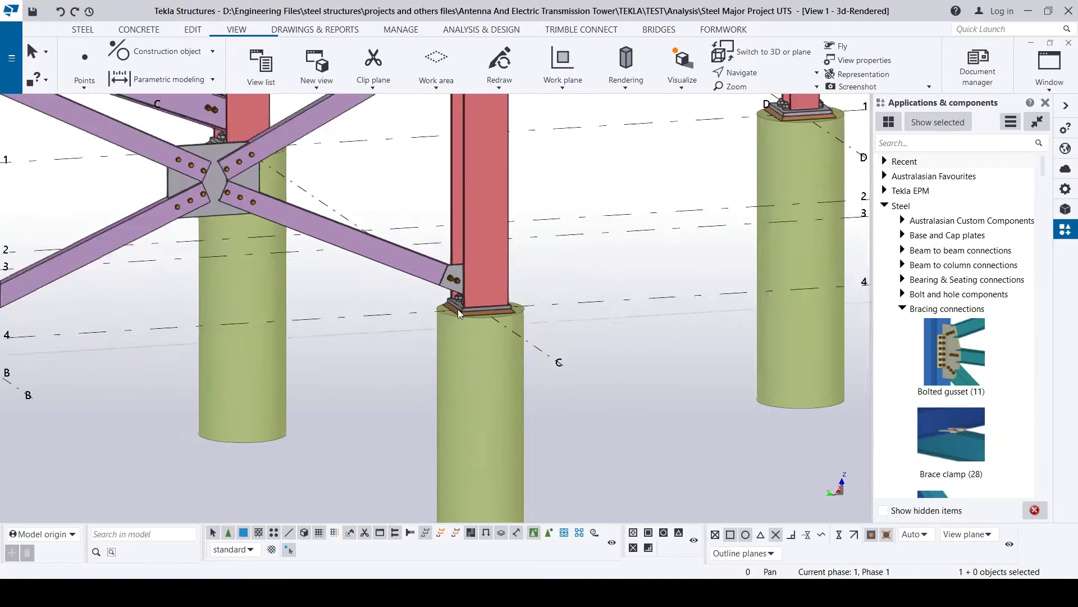
pyautogui.scroll(2, 460, 324)
pyautogui.scroll(4, 460, 325)
pyautogui.scroll(-4, 453, 282)
pyautogui.scroll(4, 438, 332)
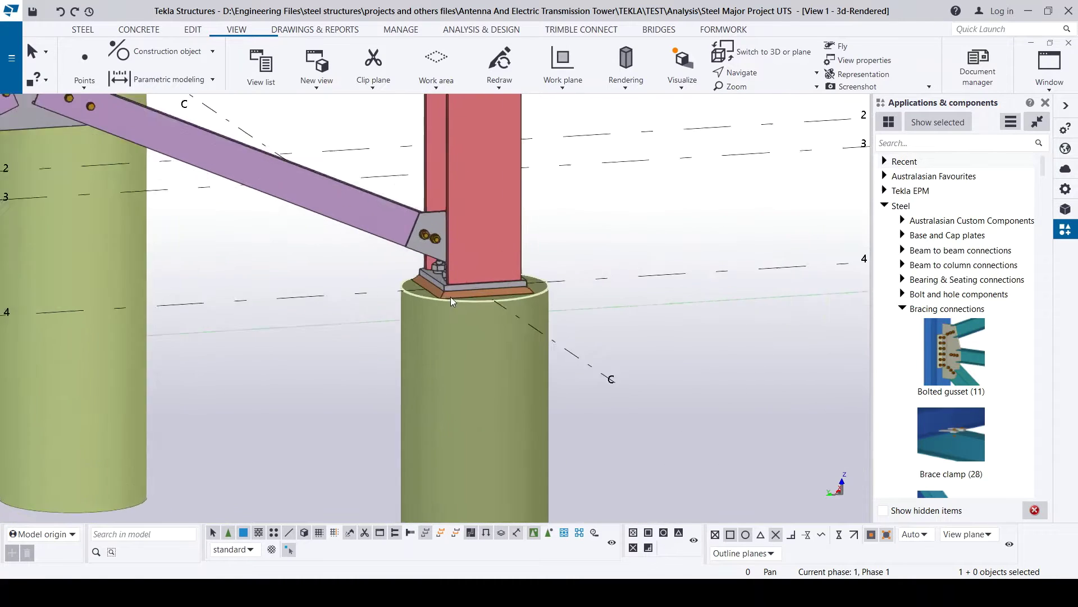
pyautogui.scroll(-5, 456, 275)
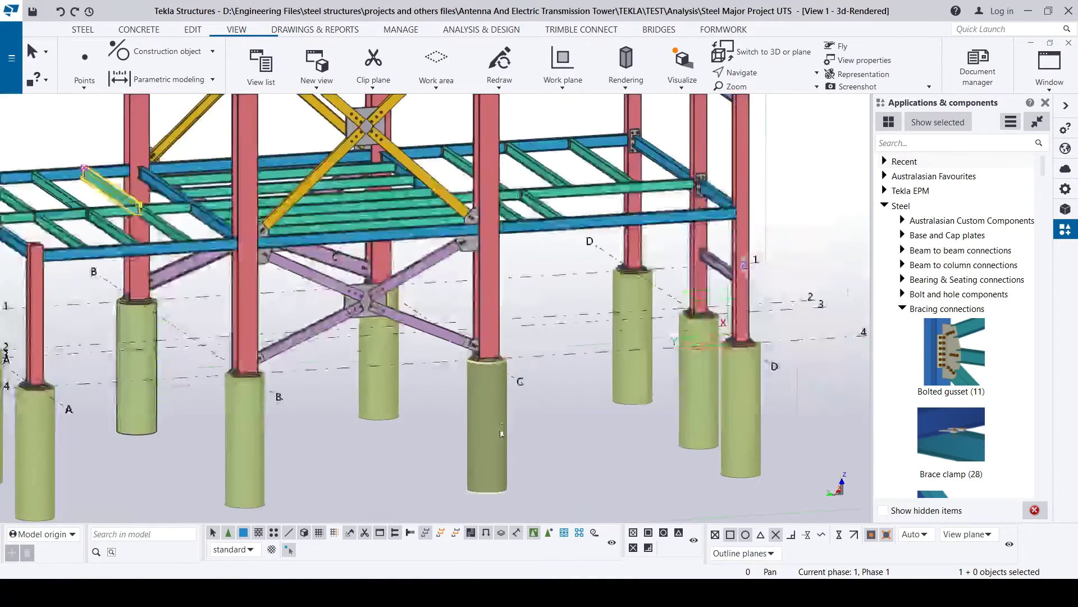
pyautogui.scroll(2, 494, 437)
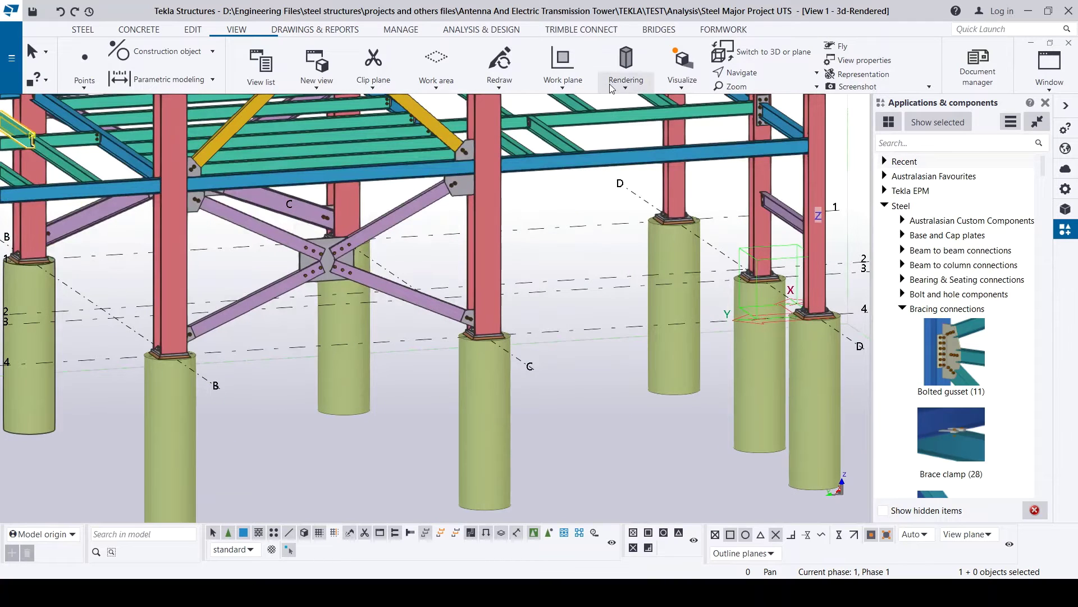
# - Change the part rendering to wireframe and inspect the anchor bolts beneath the grid C column base
pyautogui.hotkey('ctrl', '1')
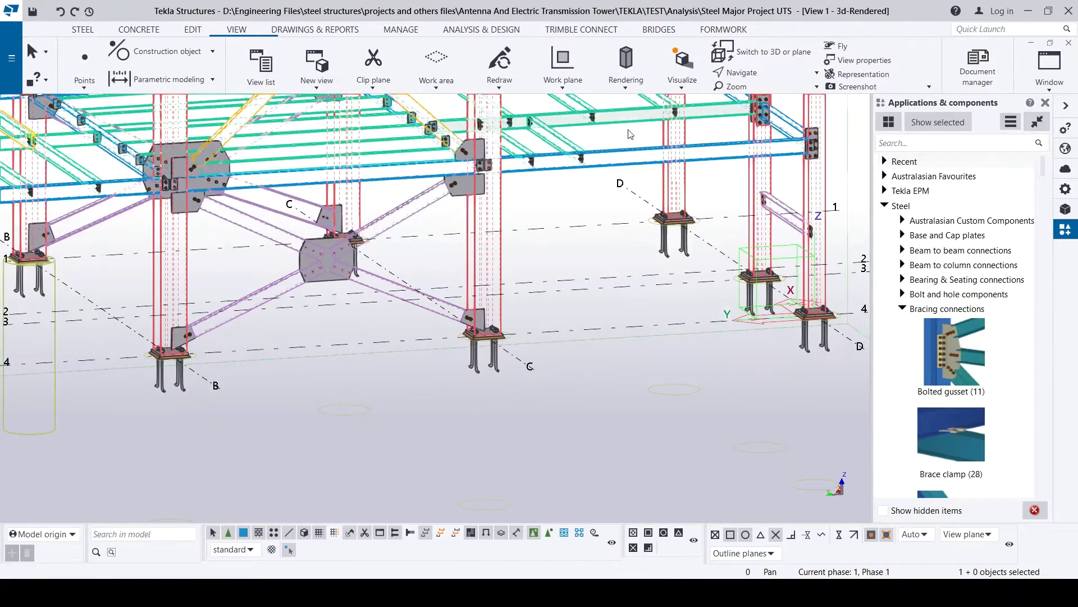
pyautogui.scroll(6, 470, 356)
pyautogui.scroll(-4, 493, 359)
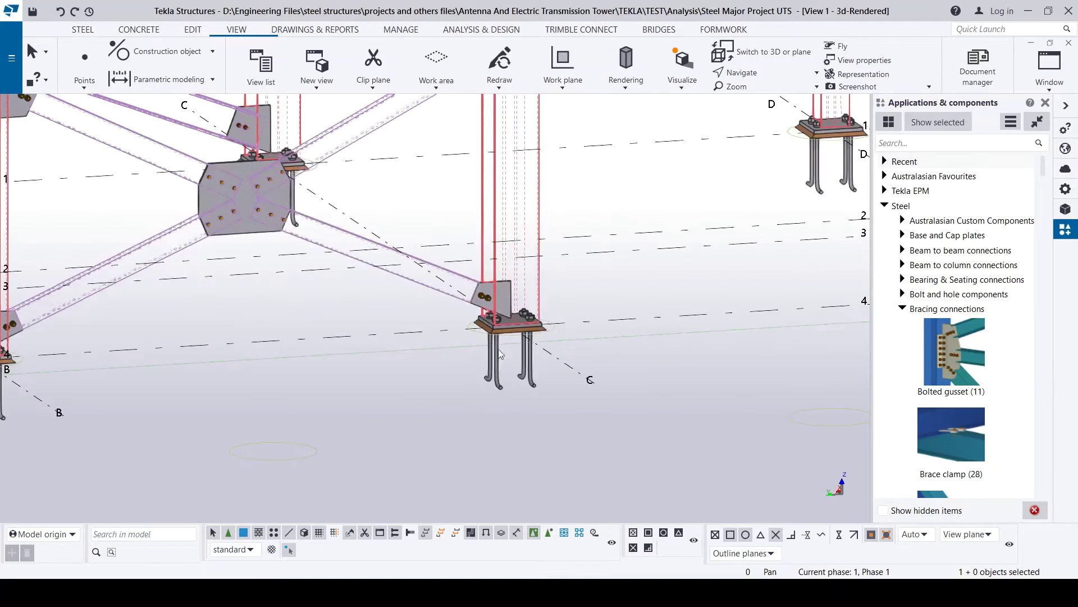
# - Change the part rendering to transparent shaded wireframe and inspect the anchor bolts inside the concrete pedestals
pyautogui.hotkey('ctrl', '4')
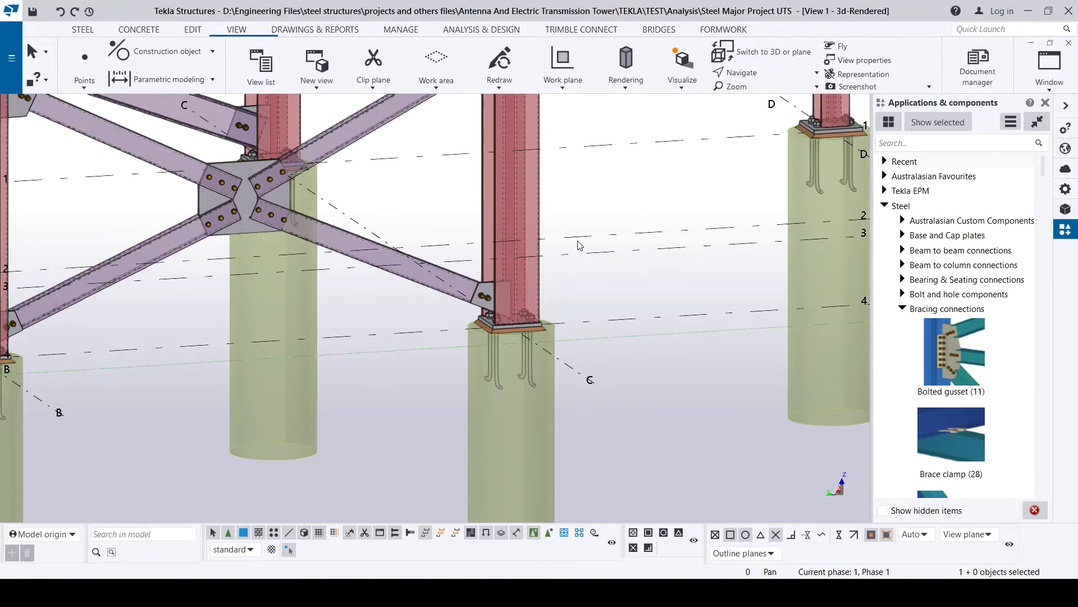
pyautogui.scroll(4, 488, 386)
pyautogui.scroll(-3, 501, 275)
pyautogui.scroll(3, 502, 292)
pyautogui.scroll(-5, 502, 306)
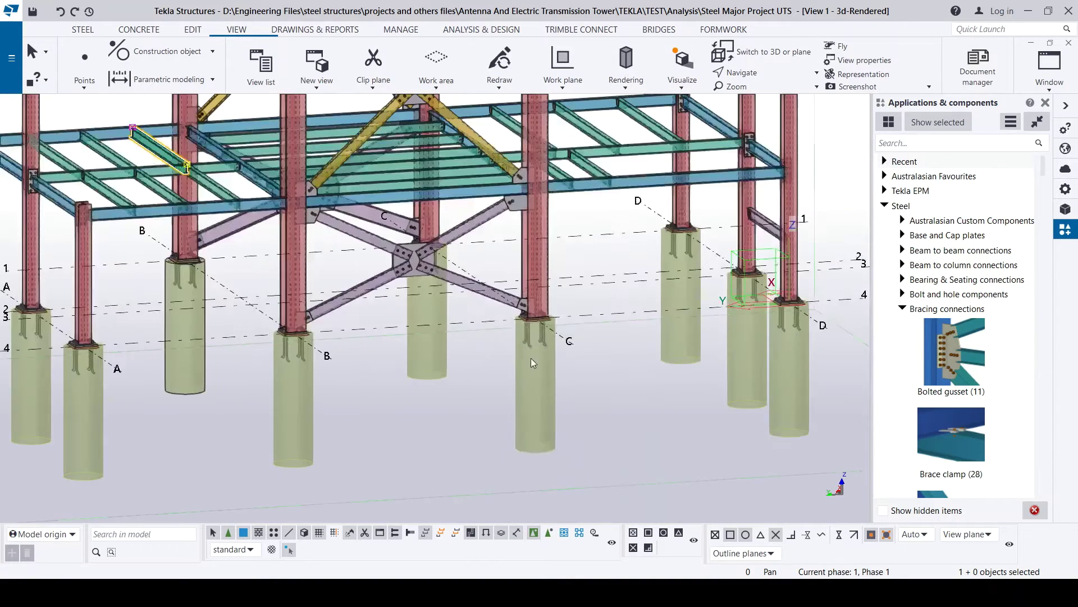
pyautogui.scroll(4, 531, 358)
pyautogui.scroll(-4, 535, 370)
pyautogui.scroll(5, 535, 388)
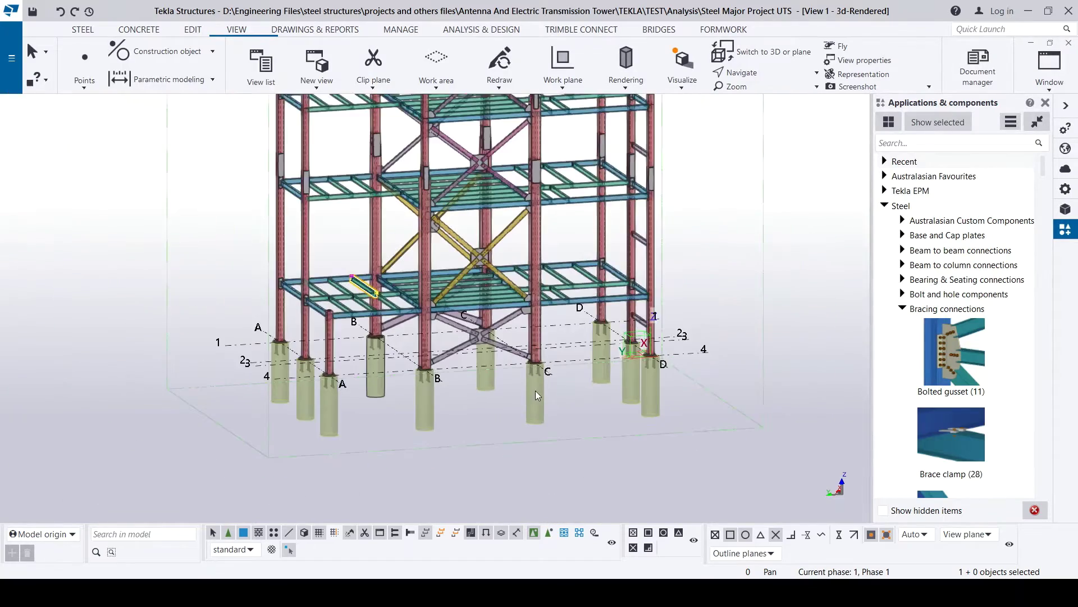
# - Examine the transparent foundations, floor framing and bracing over the height of the building
pyautogui.scroll(-5, 536, 388)
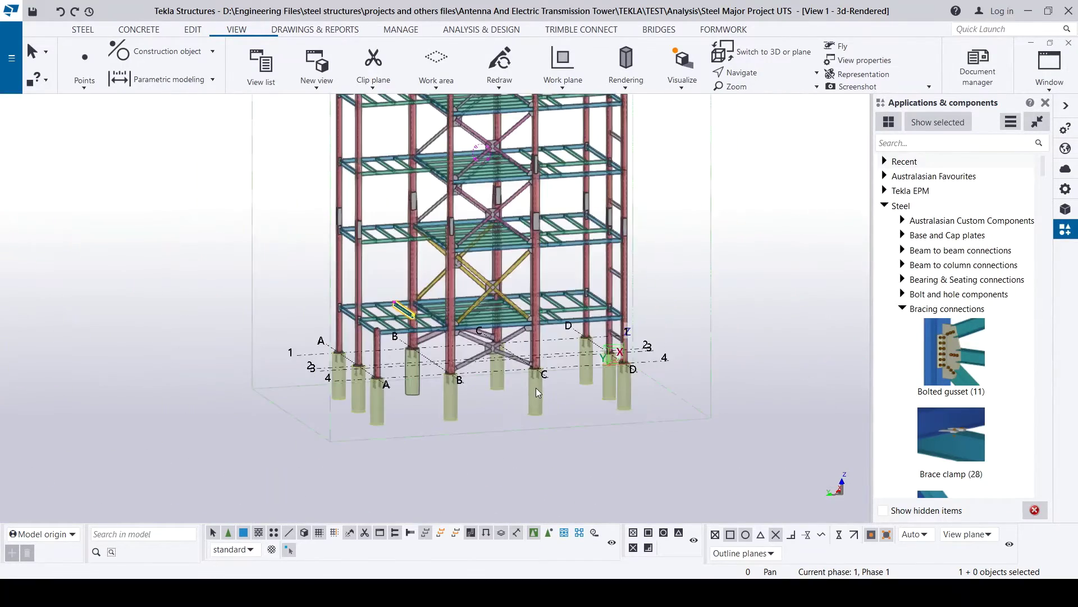
pyautogui.scroll(6, 540, 415)
pyautogui.scroll(-5, 540, 418)
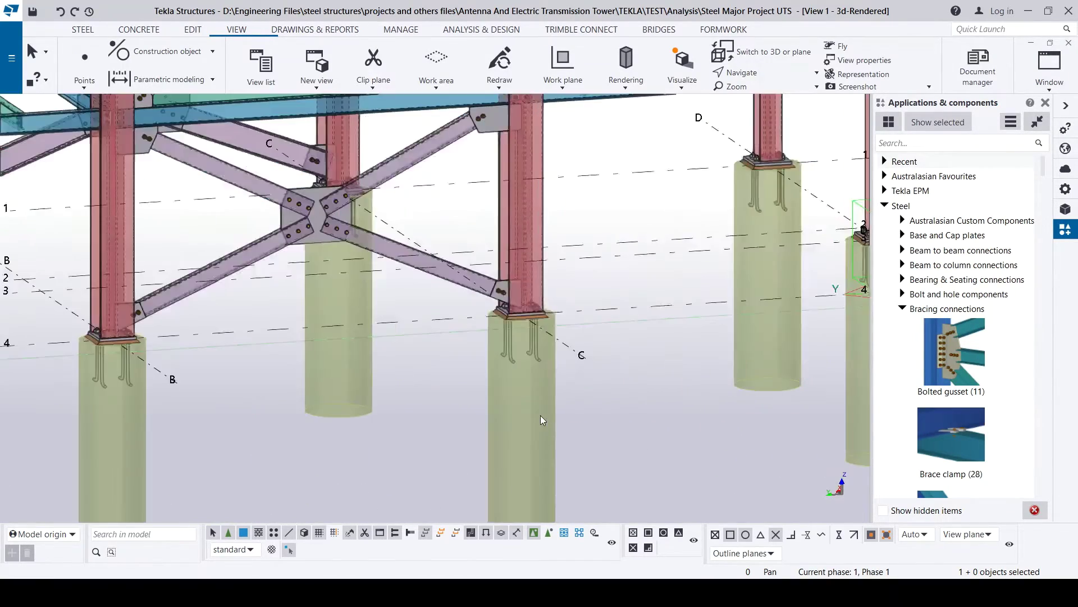
pyautogui.scroll(-4, 542, 416)
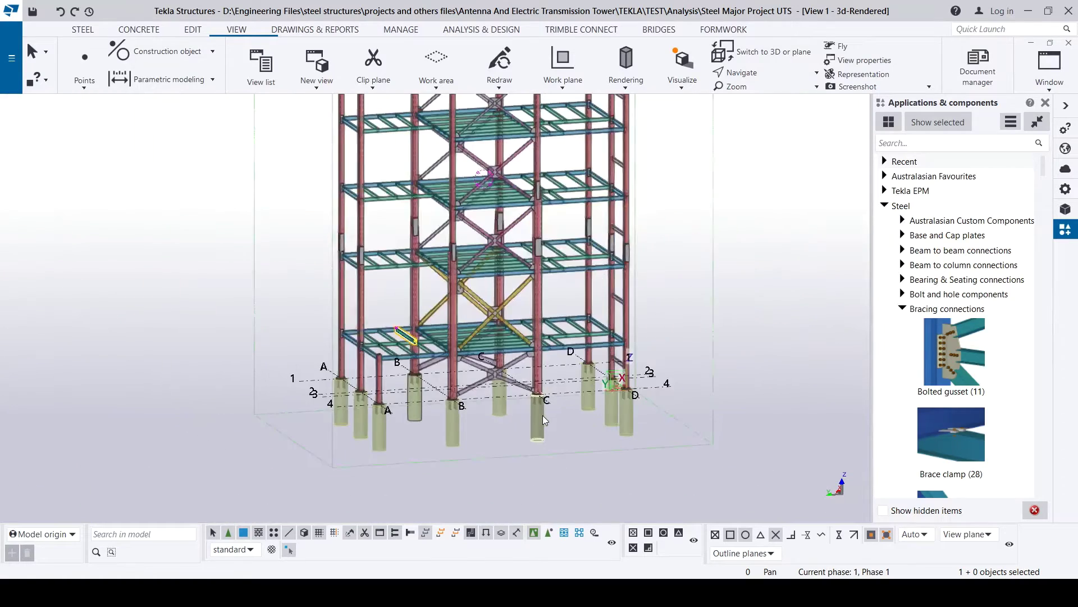
pyautogui.scroll(3, 533, 309)
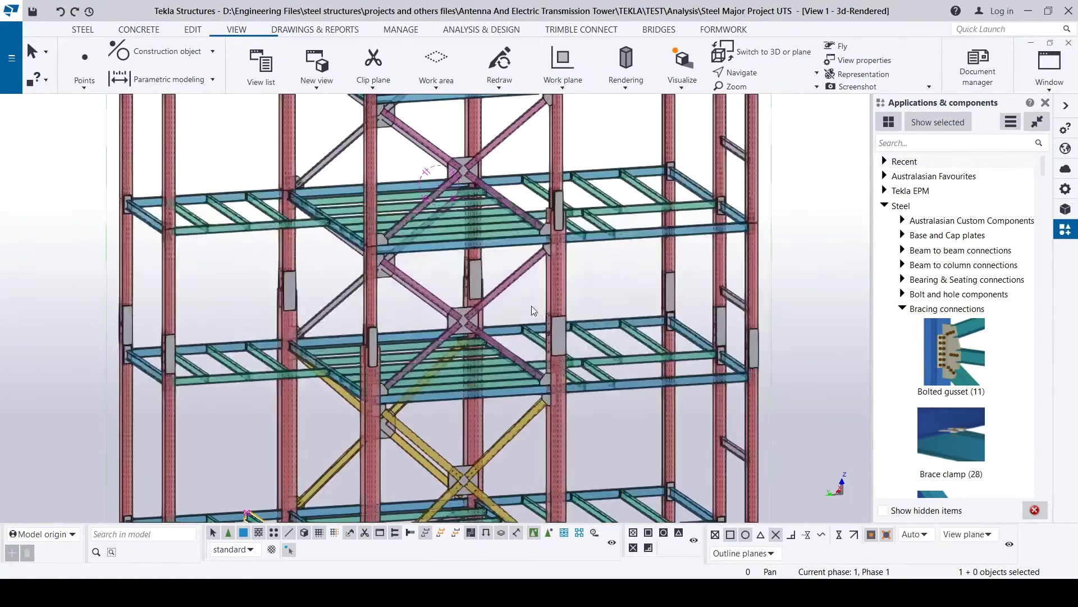
pyautogui.scroll(-4, 522, 315)
pyautogui.scroll(2, 480, 362)
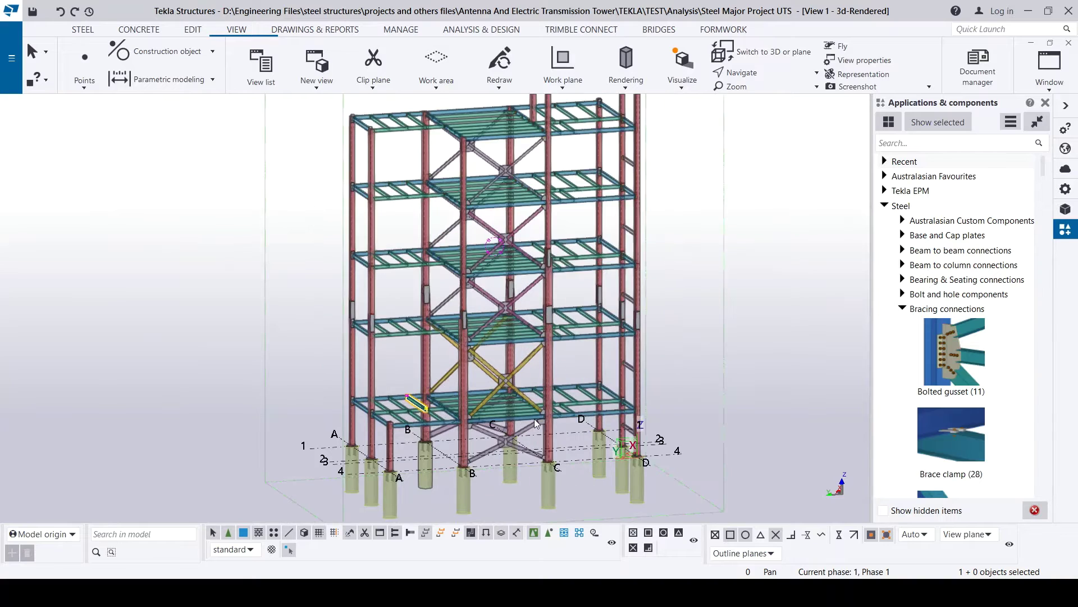
pyautogui.scroll(2, 511, 418)
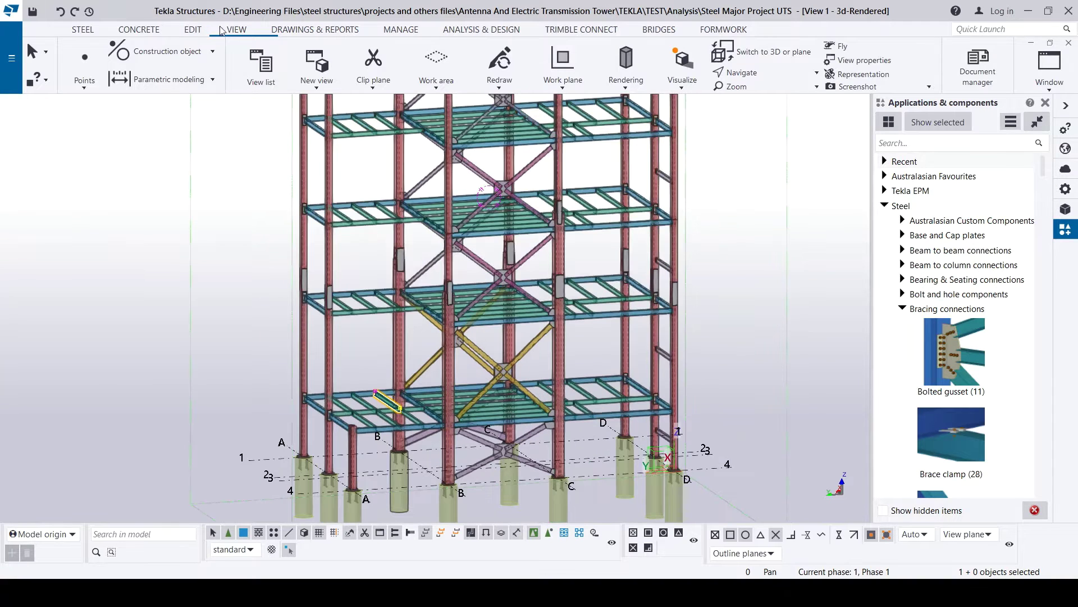
# - Switch to the Plan 2F view and change it from 3D to plane
pyautogui.click(237, 31)
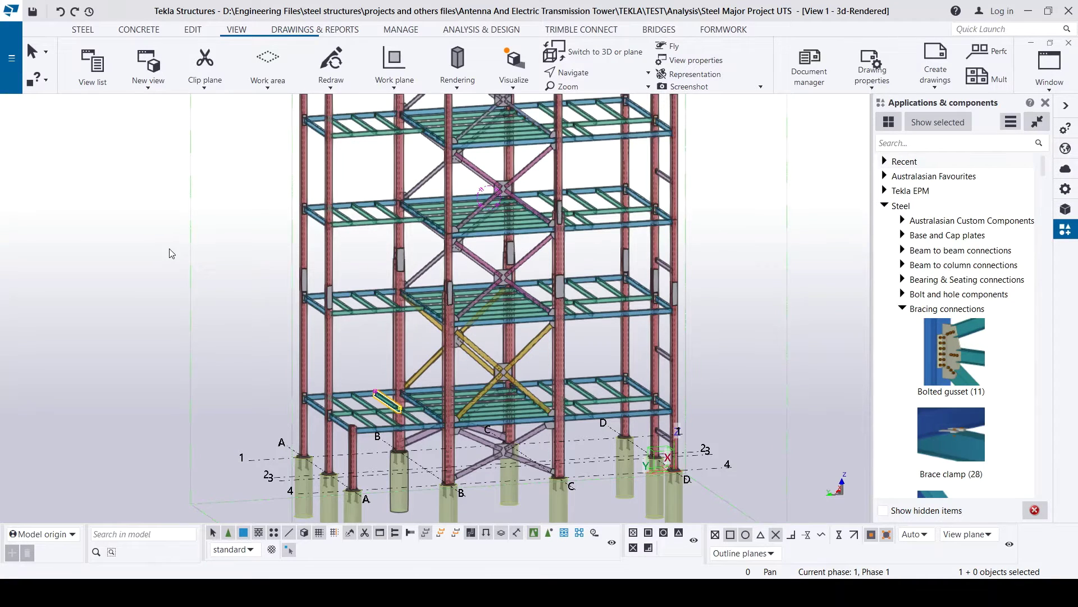
pyautogui.hotkey('ctrl', 'Tab')
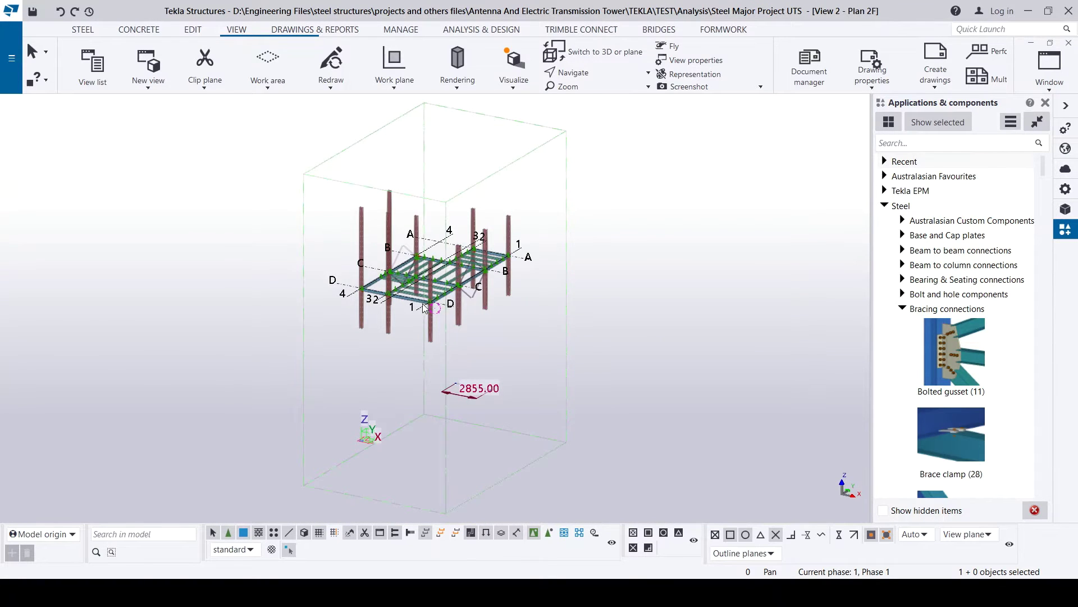
pyautogui.moveTo(425, 308); pyautogui.dragTo(411, 371, button='middle')
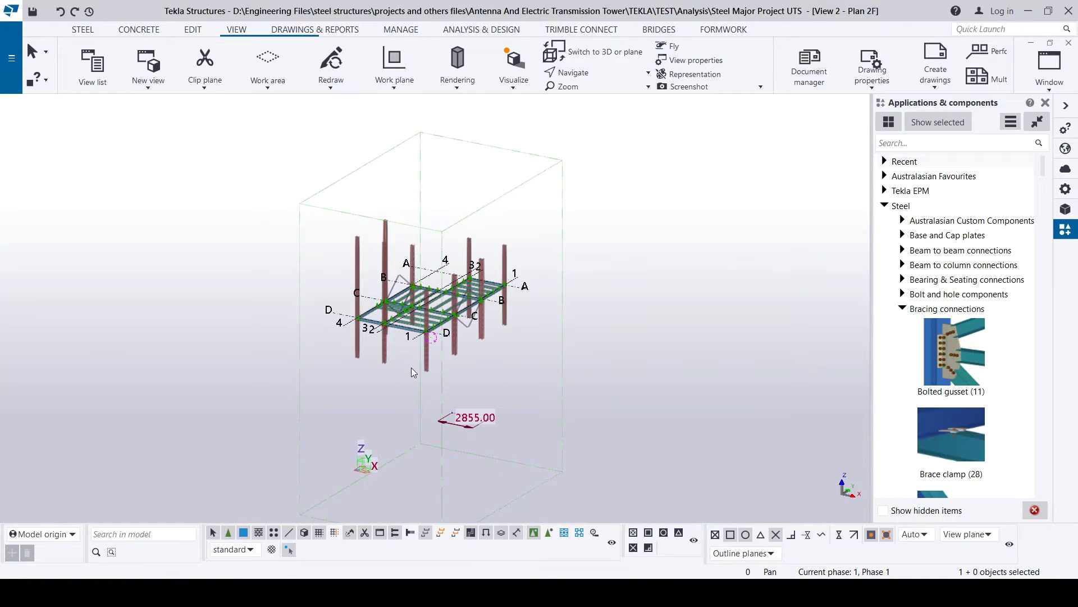
pyautogui.hotkey('ctrl', 'p')
# - Examine the Plan 2F floor beams and the column connection at grids B and 4 in plan
pyautogui.scroll(5, 411, 367)
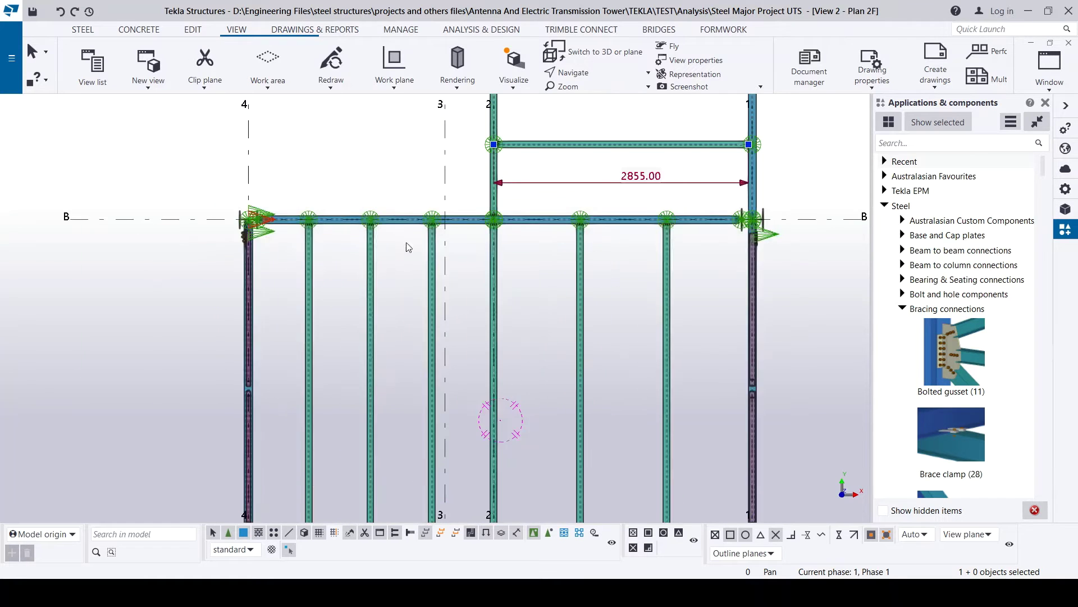
pyautogui.scroll(3, 413, 230)
pyautogui.scroll(-3, 393, 213)
pyautogui.scroll(3, 352, 193)
pyautogui.scroll(-2, 361, 257)
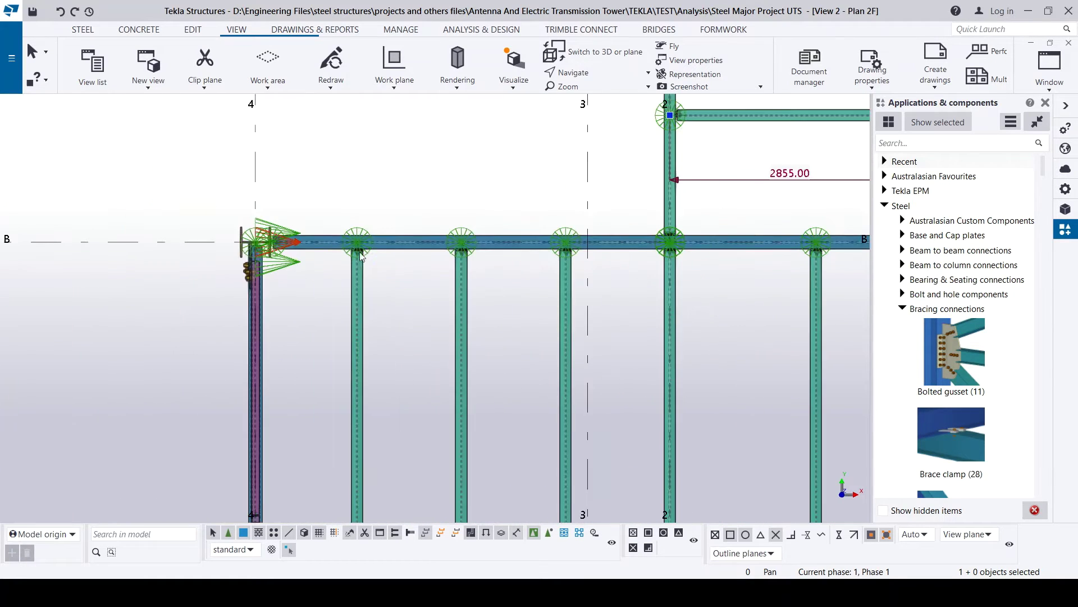
pyautogui.scroll(5, 236, 244)
pyautogui.scroll(-3, 305, 232)
pyautogui.scroll(3, 301, 267)
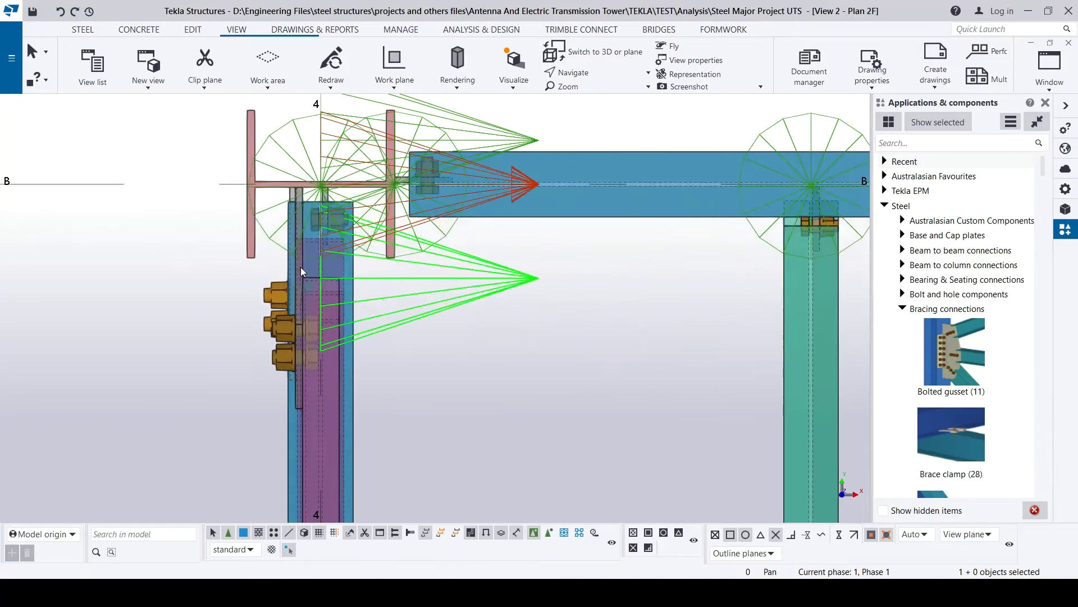
pyautogui.scroll(-5, 301, 267)
pyautogui.scroll(1, 338, 306)
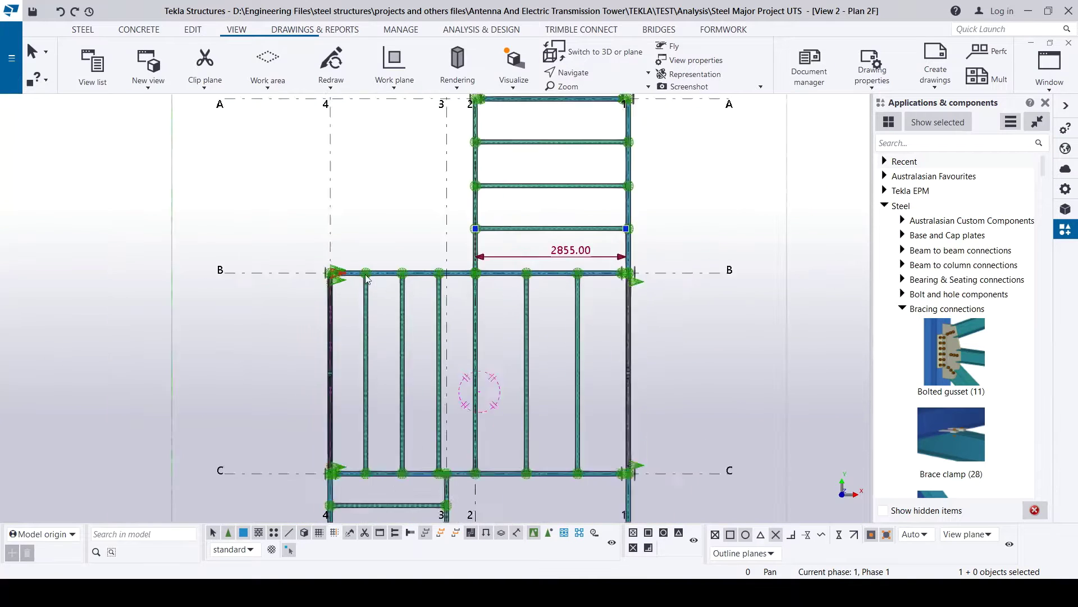
pyautogui.scroll(-4, 370, 275)
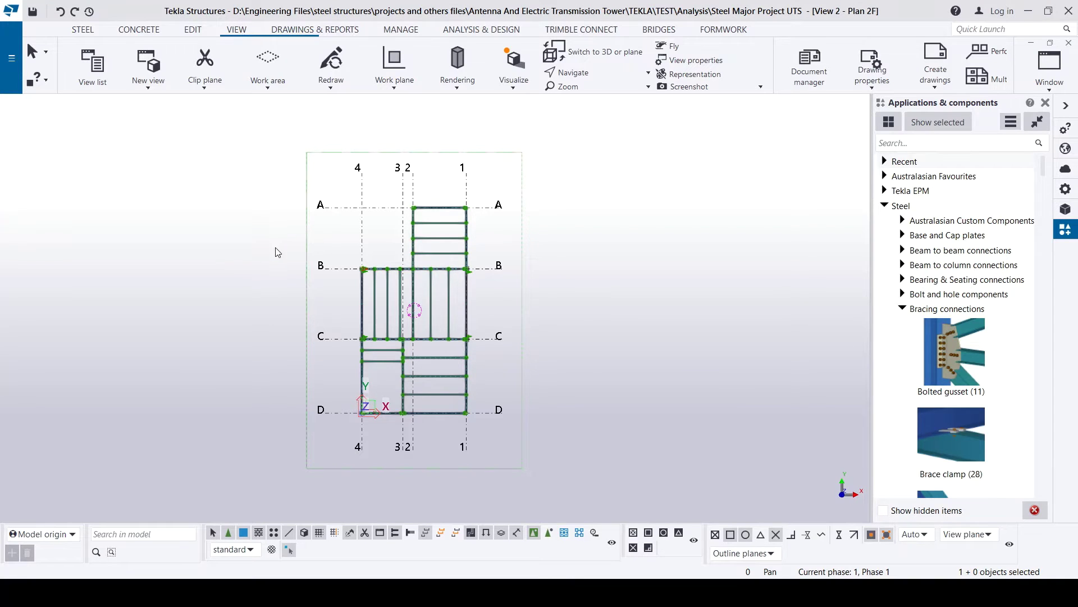
# - Switch to the 3d-Rendered view and examine the building's braced frame and foundations
pyautogui.hotkey('ctrl', 'Tab')
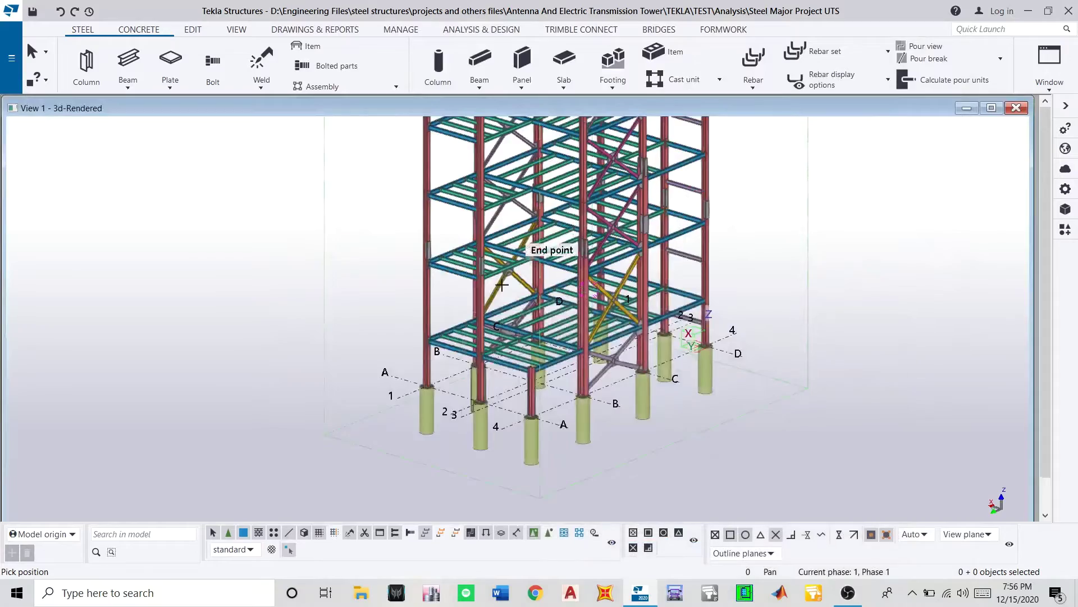
pyautogui.scroll(5, 502, 286)
pyautogui.scroll(-8, 505, 333)
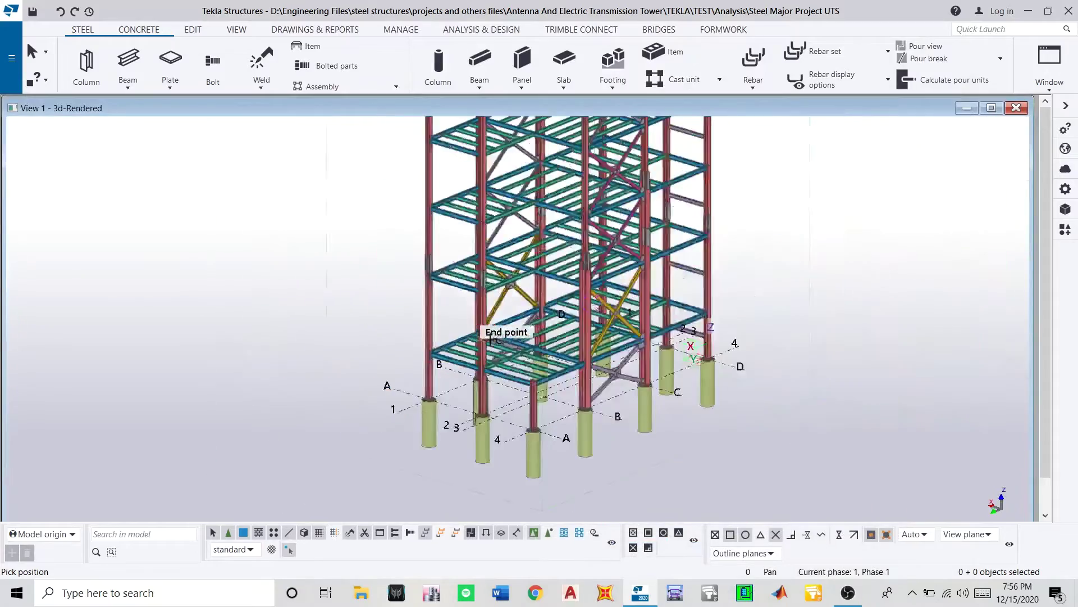
# - Visualize all objects of the steel building model in Trimble Connect Visualizer
pyautogui.scroll(5, 498, 182)
pyautogui.scroll(-8, 491, 224)
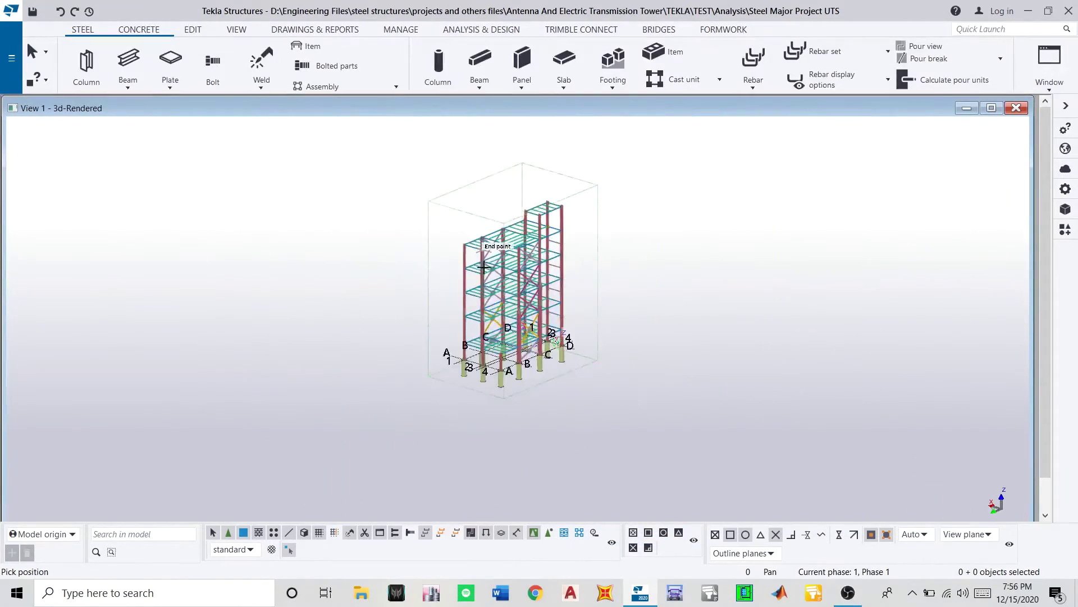
pyautogui.scroll(6, 466, 326)
pyautogui.scroll(-6, 484, 286)
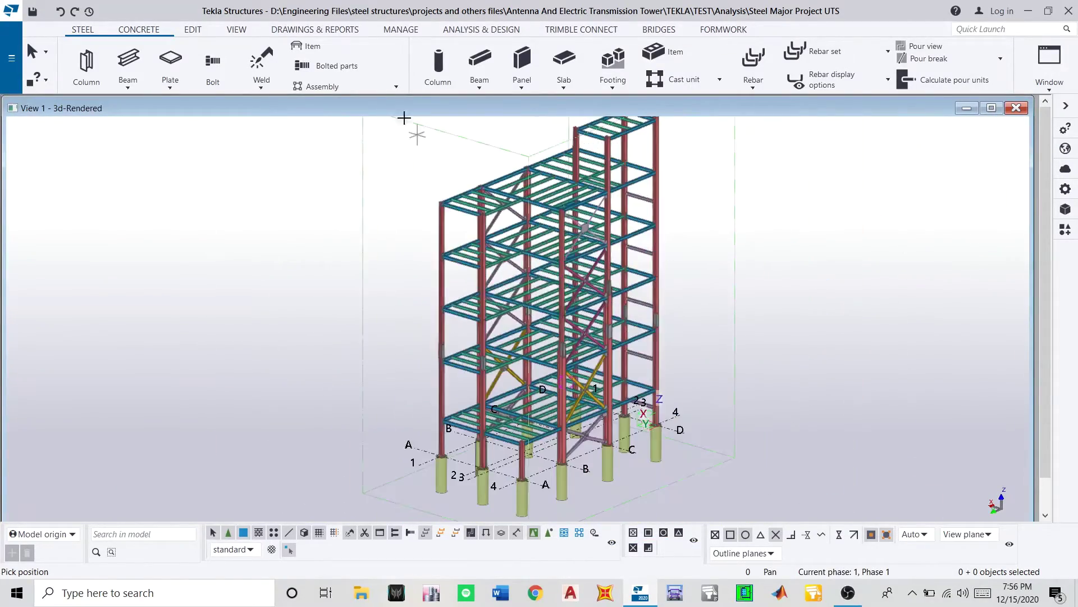
pyautogui.click(232, 34)
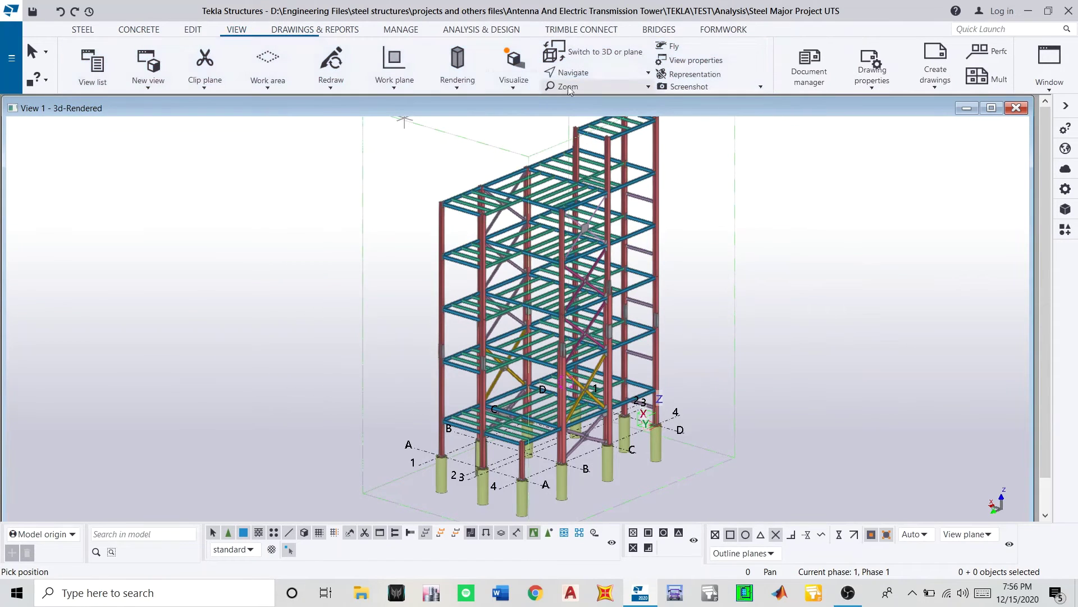
pyautogui.click(512, 85)
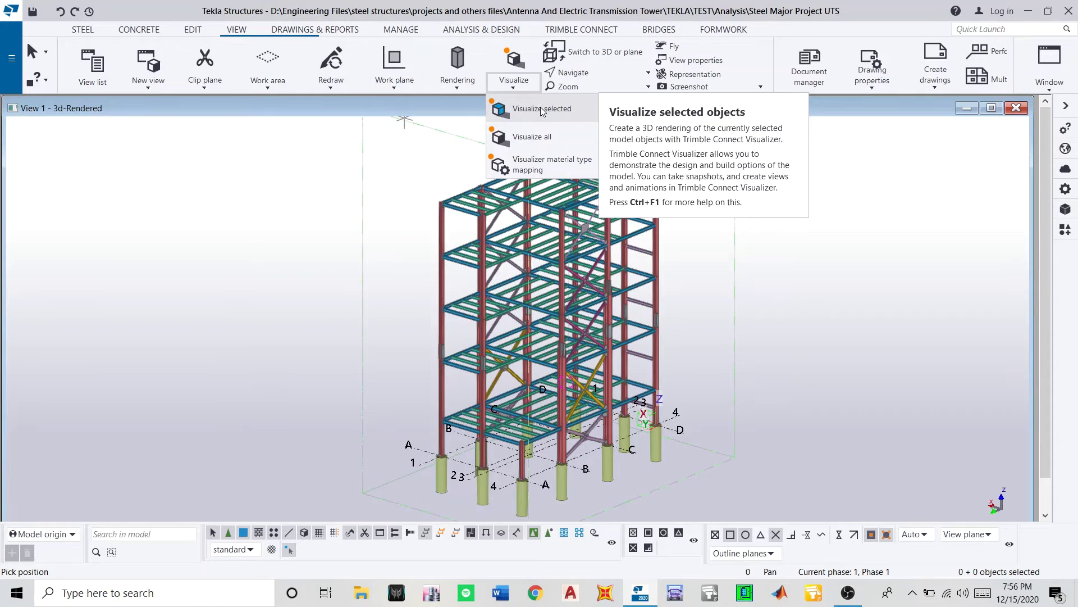
pyautogui.click(540, 141)
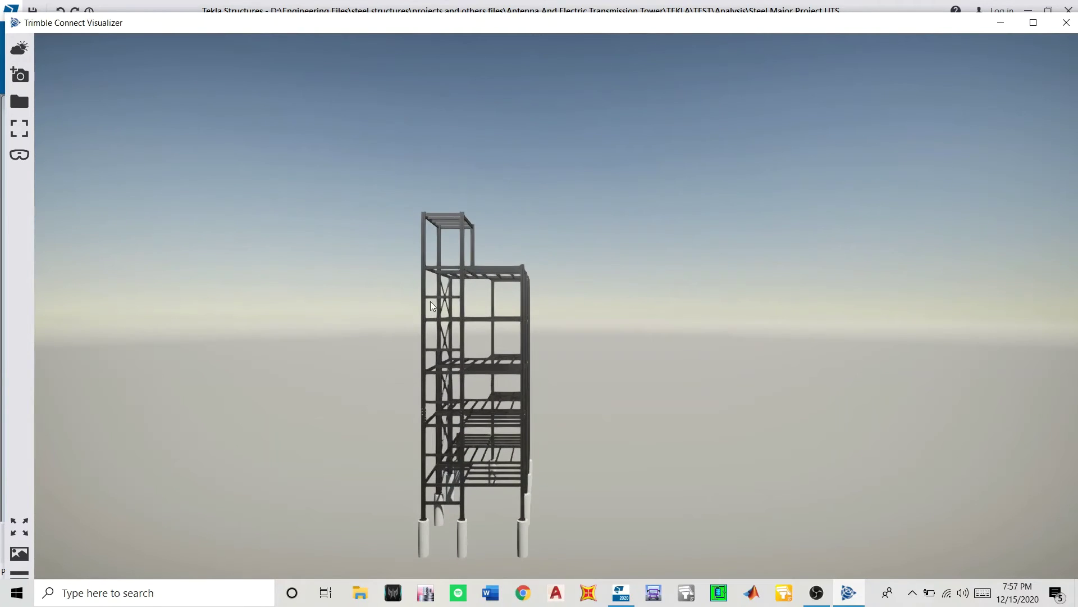
# - Examine the rendered lower floor framing, X-bracing, gusset connections and round foundations up close
pyautogui.moveTo(451, 312); pyautogui.dragTo(446, 479)
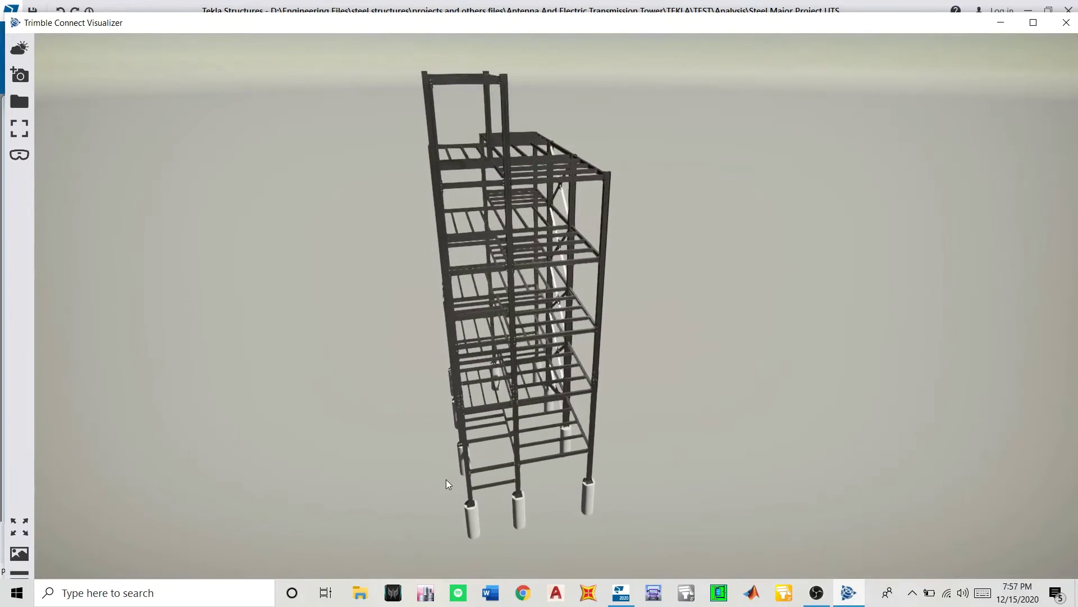
pyautogui.scroll(6, 443, 479)
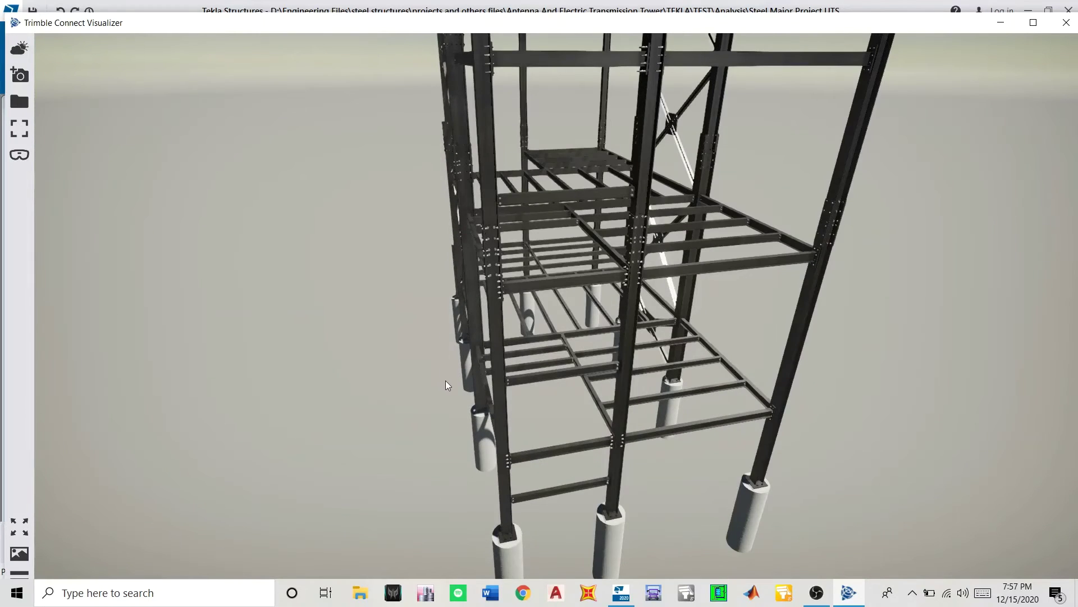
pyautogui.moveTo(433, 409); pyautogui.dragTo(555, 295)
pyautogui.scroll(5, 569, 276)
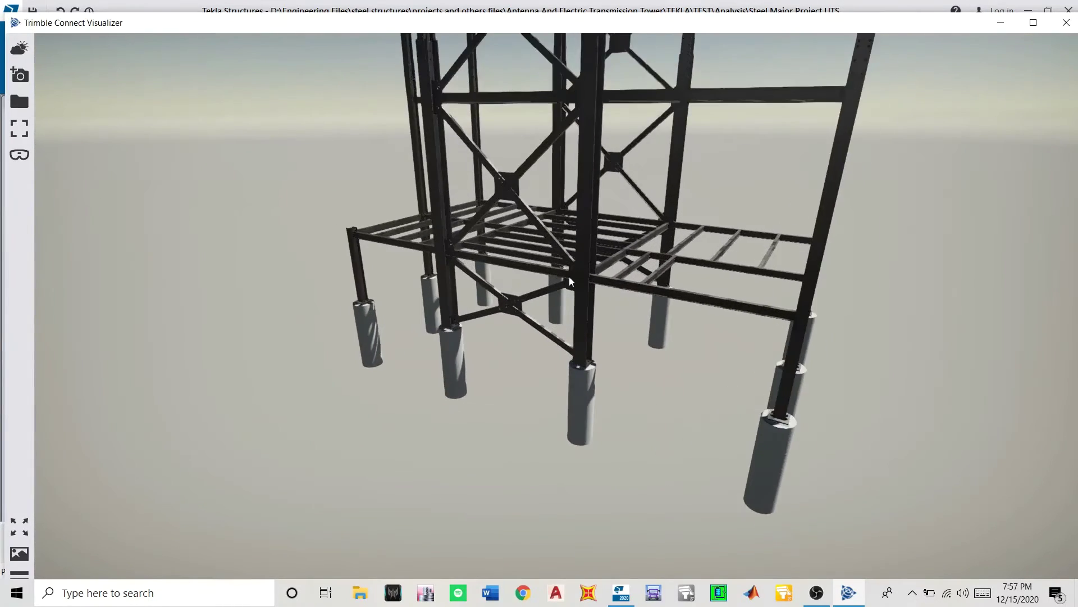
pyautogui.scroll(4, 578, 272)
pyautogui.scroll(5, 331, 277)
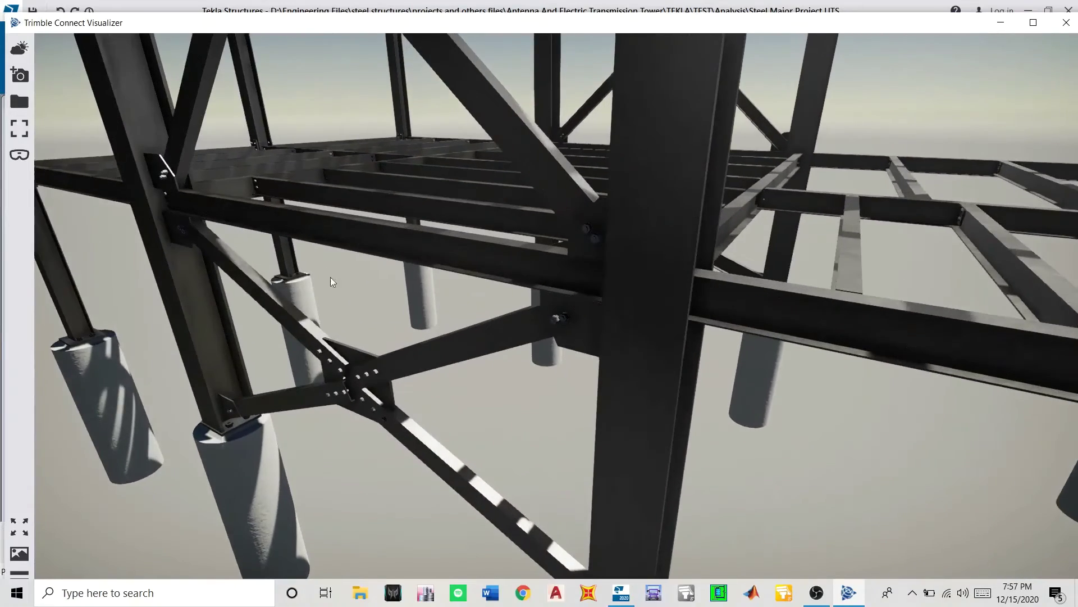
pyautogui.scroll(-10, 492, 284)
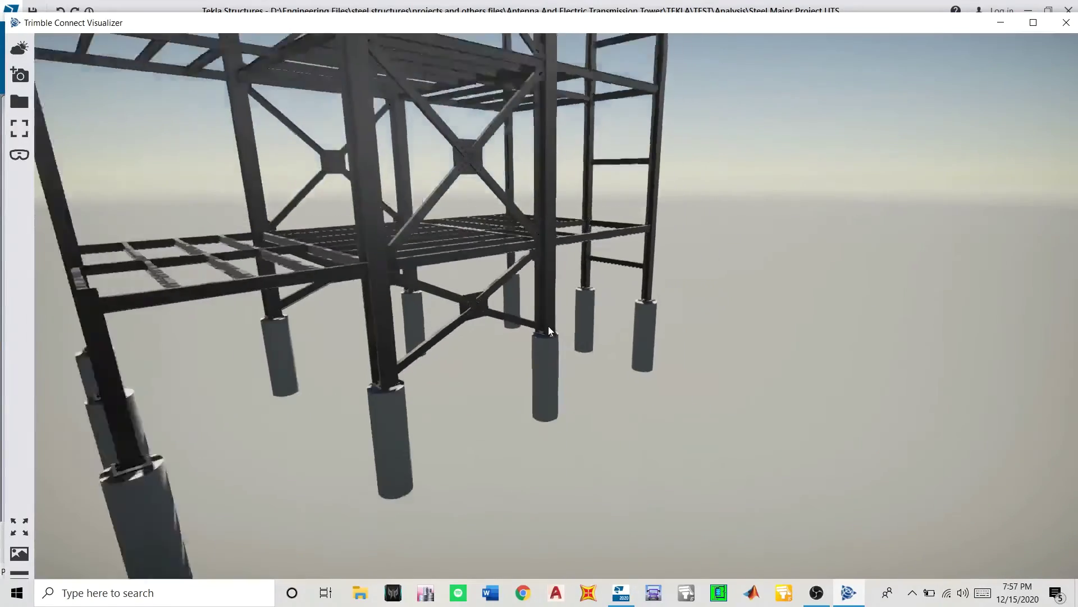
# - Examine the rendered lowest floor's beams from above and the full height of the building frame
pyautogui.scroll(-3, 548, 392)
pyautogui.moveTo(504, 365); pyautogui.dragTo(386, 325)
pyautogui.scroll(4, 397, 290)
pyautogui.scroll(4, 400, 295)
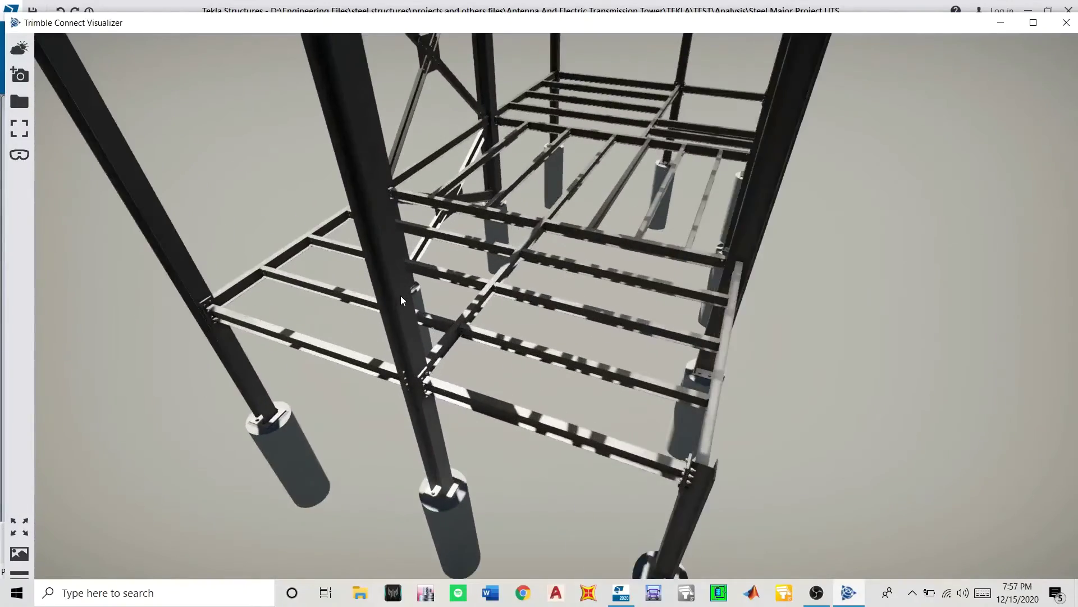
pyautogui.scroll(-8, 416, 313)
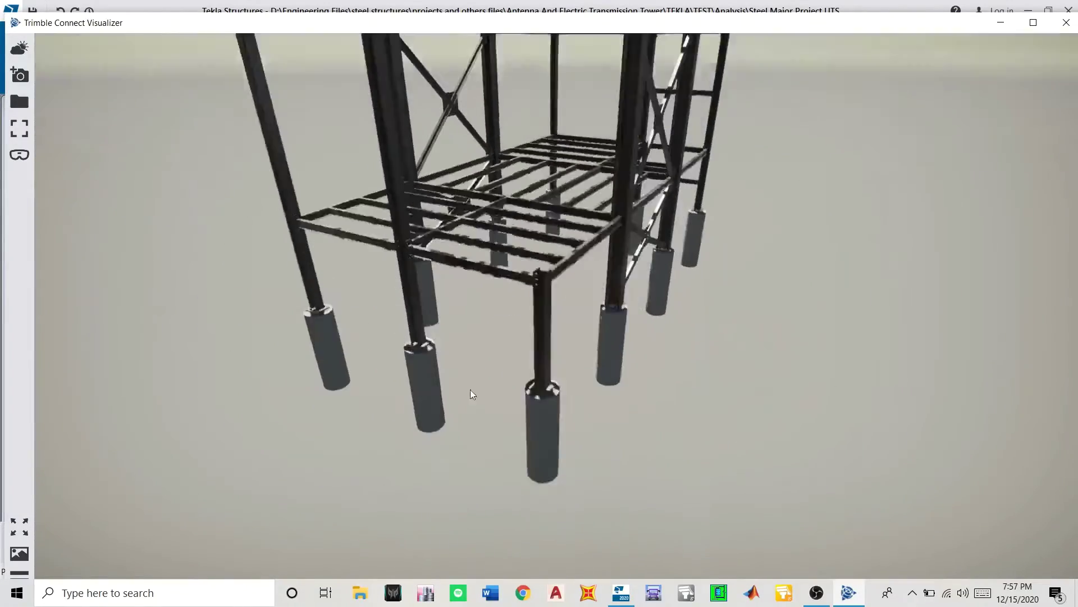
pyautogui.scroll(3, 470, 389)
pyautogui.moveTo(472, 426); pyautogui.dragTo(436, 342)
pyautogui.scroll(8, 434, 396)
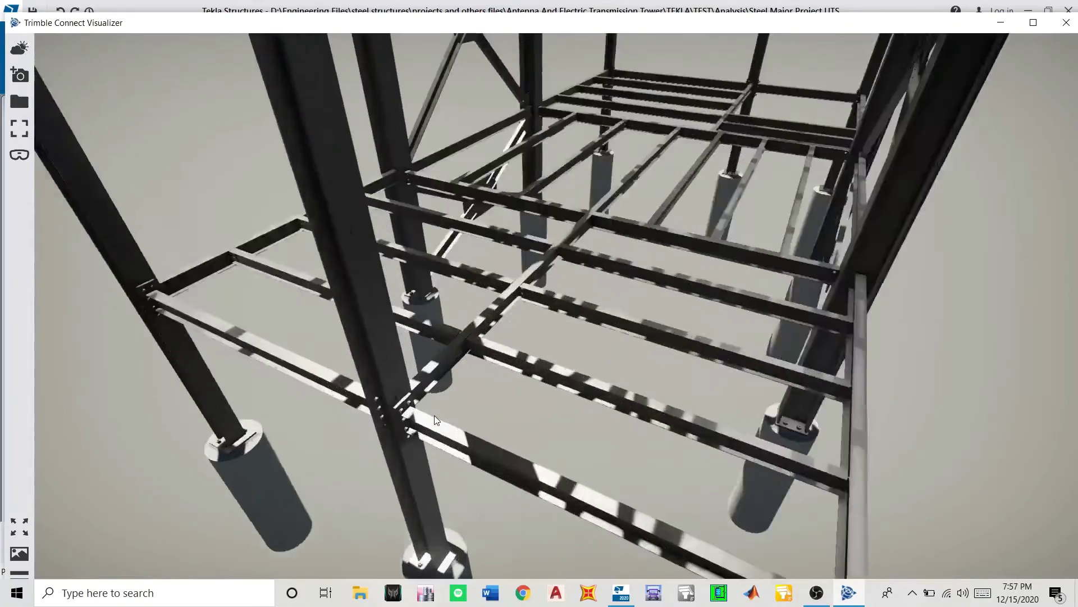
pyautogui.scroll(-10, 380, 411)
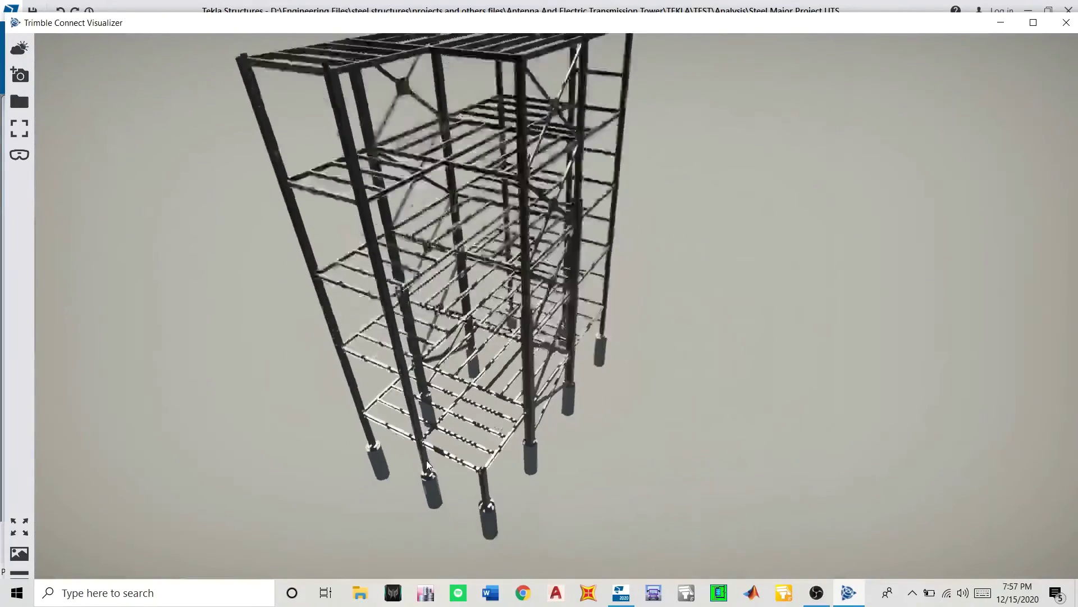
pyautogui.moveTo(408, 415); pyautogui.dragTo(175, 230)
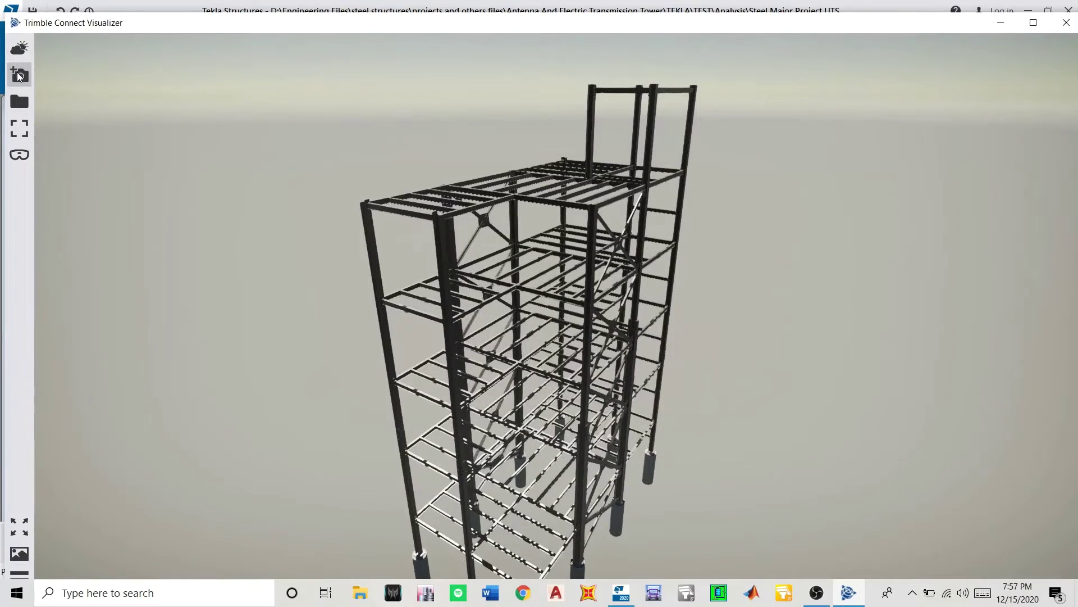
# - Return to the Tekla Structures model and open the visualizer's material type mapping settings
pyautogui.scroll(-3, 477, 321)
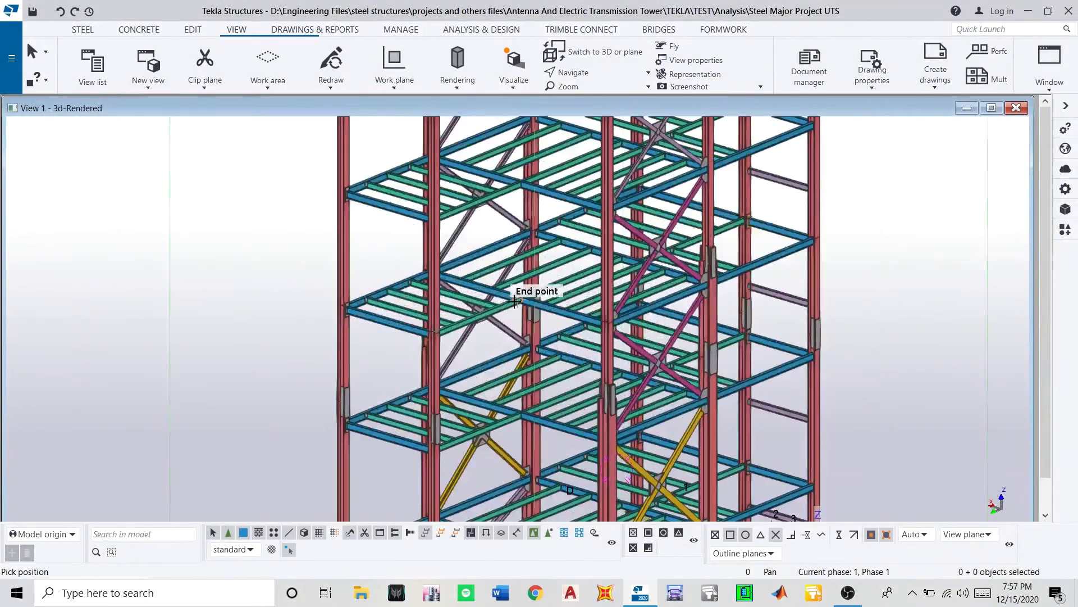
pyautogui.scroll(-3, 500, 352)
pyautogui.scroll(5, 483, 354)
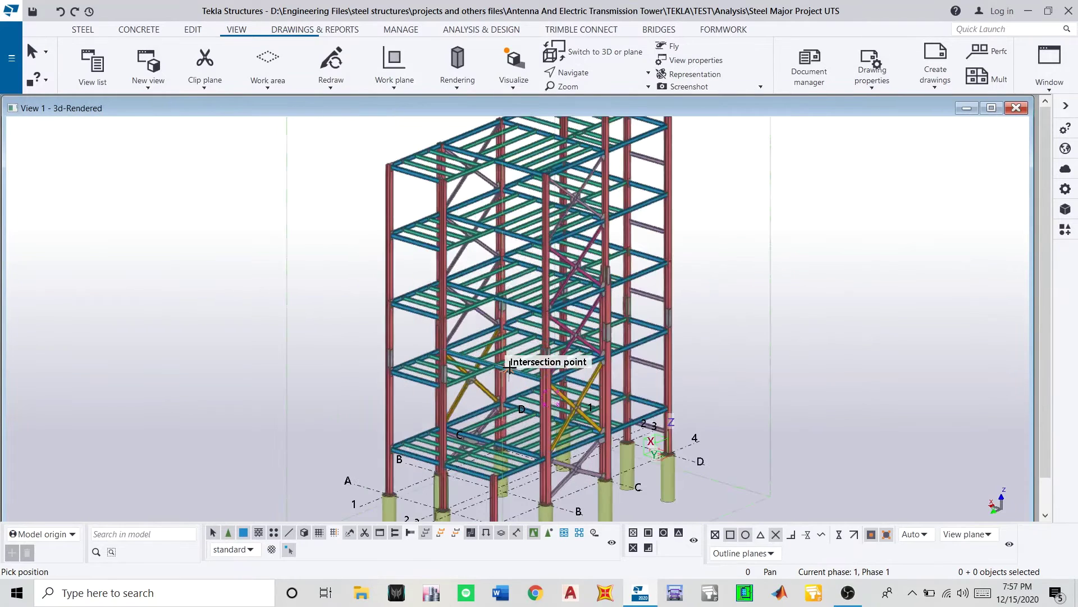
pyautogui.scroll(-2, 505, 260)
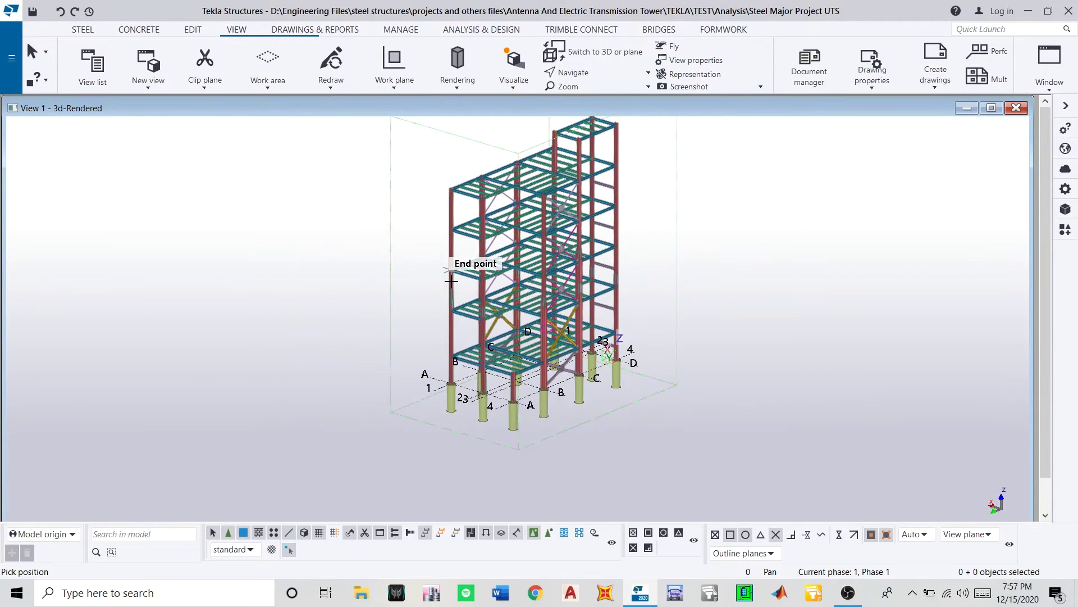
pyautogui.scroll(1, 451, 281)
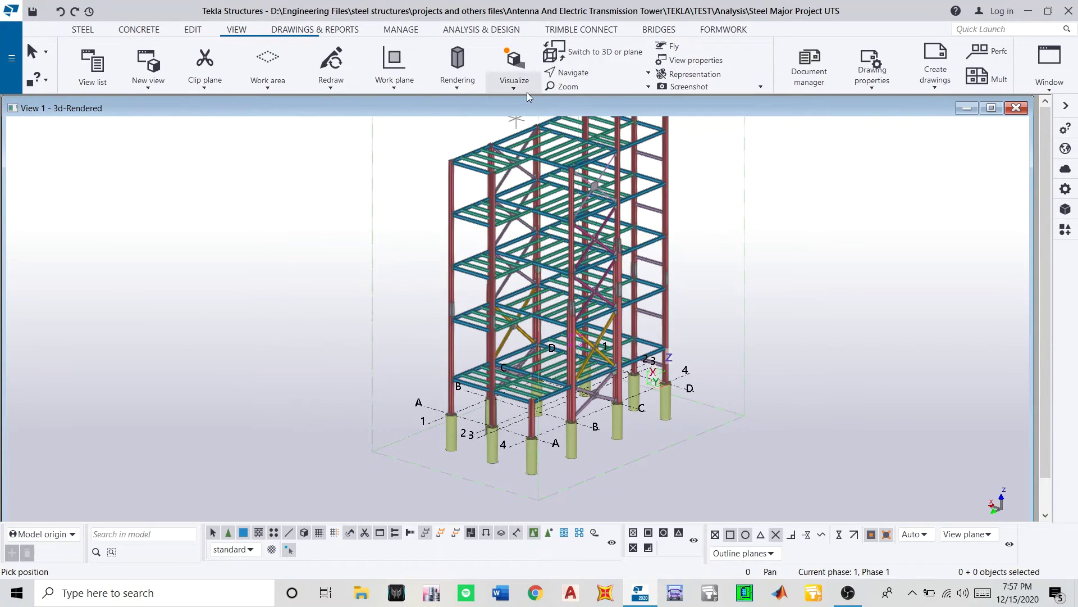
pyautogui.click(514, 81)
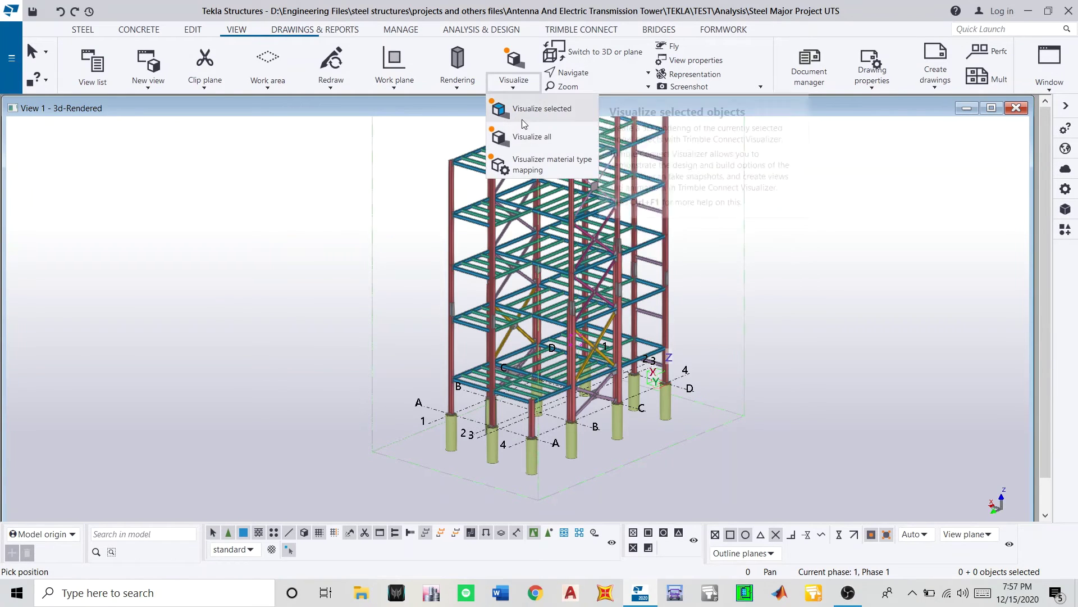
pyautogui.click(520, 137)
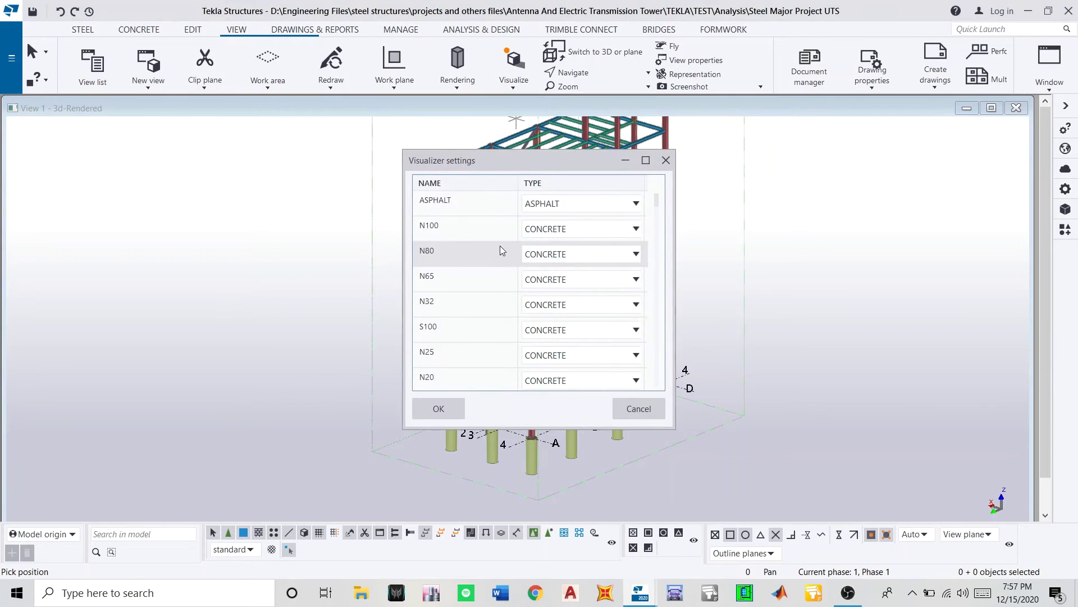
# - Examine the types assigned to the asphalt, concrete, miscellaneous and steel materials, and leave the visualizer settings without saving
pyautogui.click(576, 255)
pyautogui.click(432, 255)
pyautogui.scroll(-10, 449, 351)
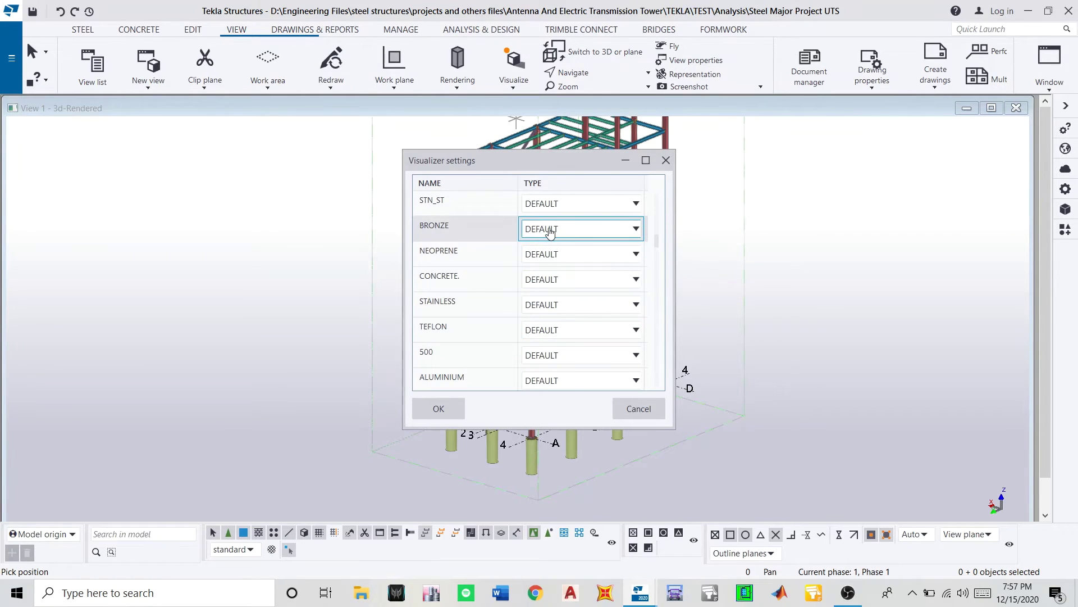
pyautogui.scroll(10, 530, 217)
pyautogui.scroll(-3, 500, 247)
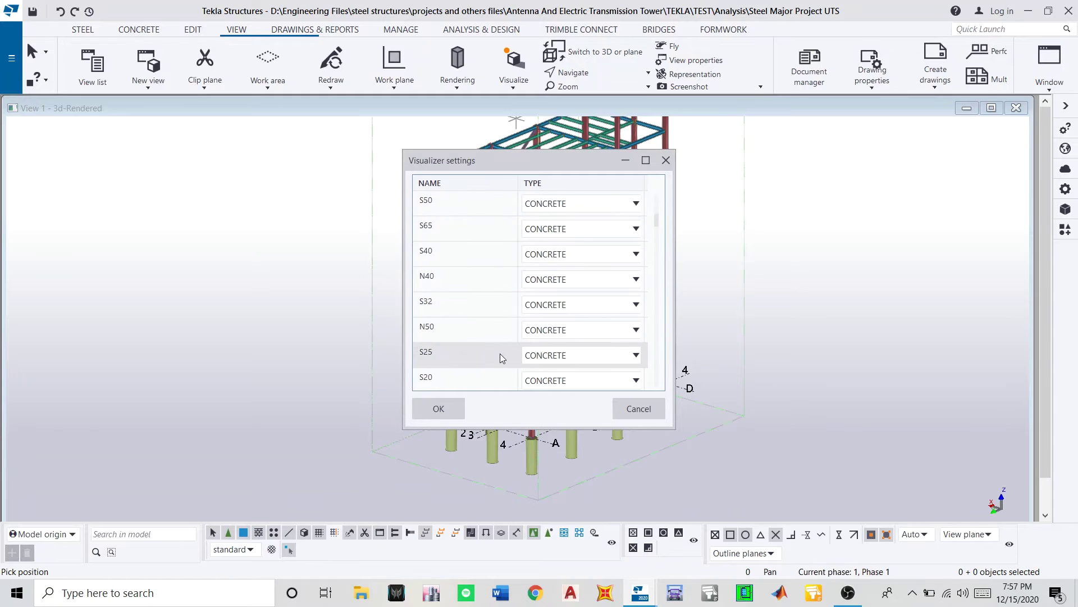
pyautogui.scroll(3, 573, 348)
pyautogui.scroll(-6, 573, 348)
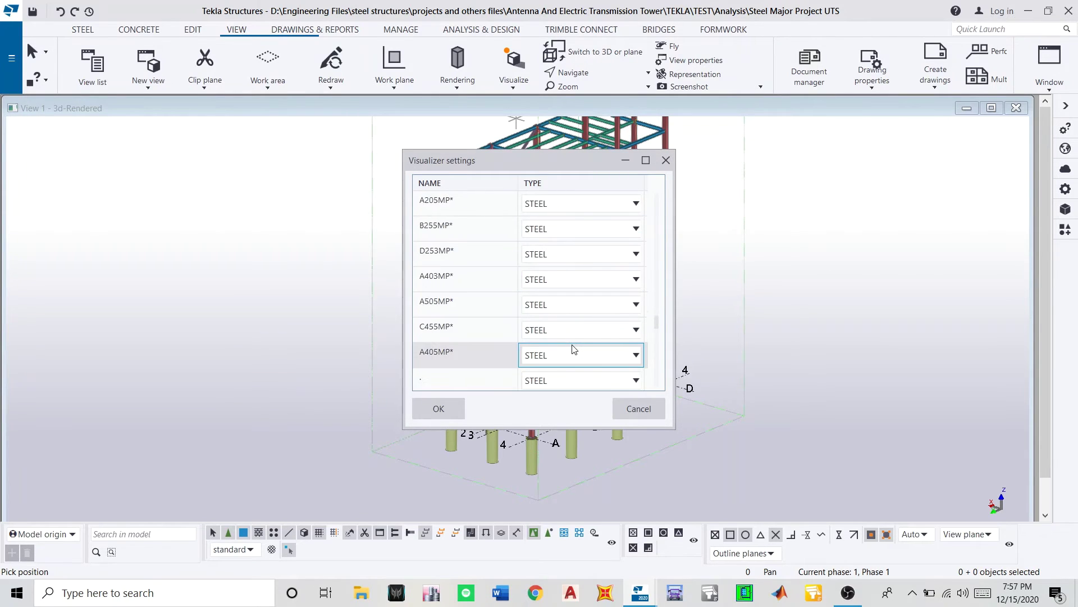
pyautogui.scroll(6, 573, 359)
pyautogui.scroll(-10, 537, 306)
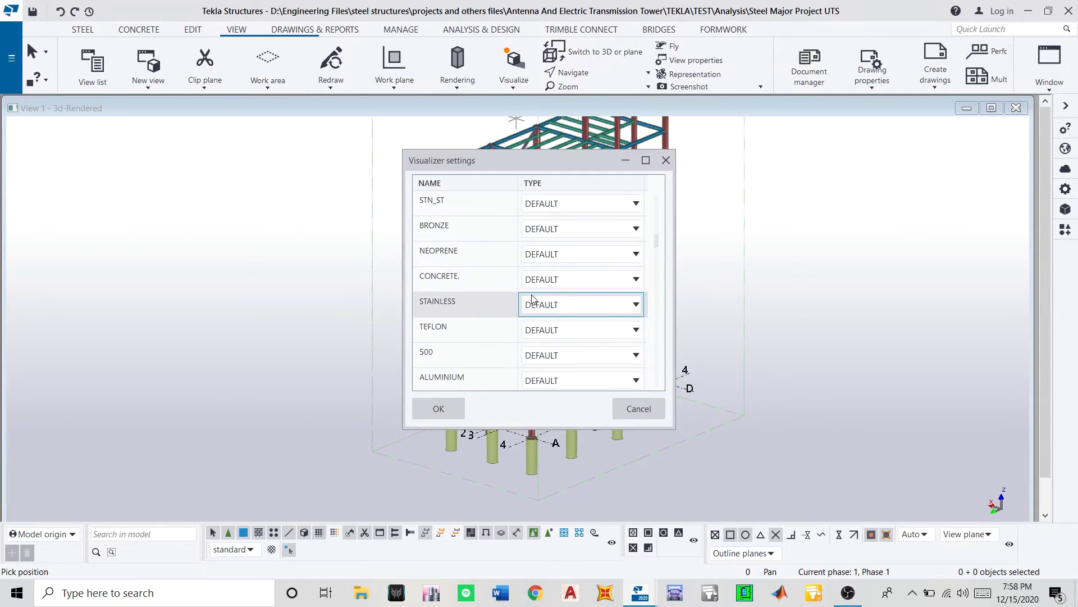
pyautogui.scroll(10, 561, 281)
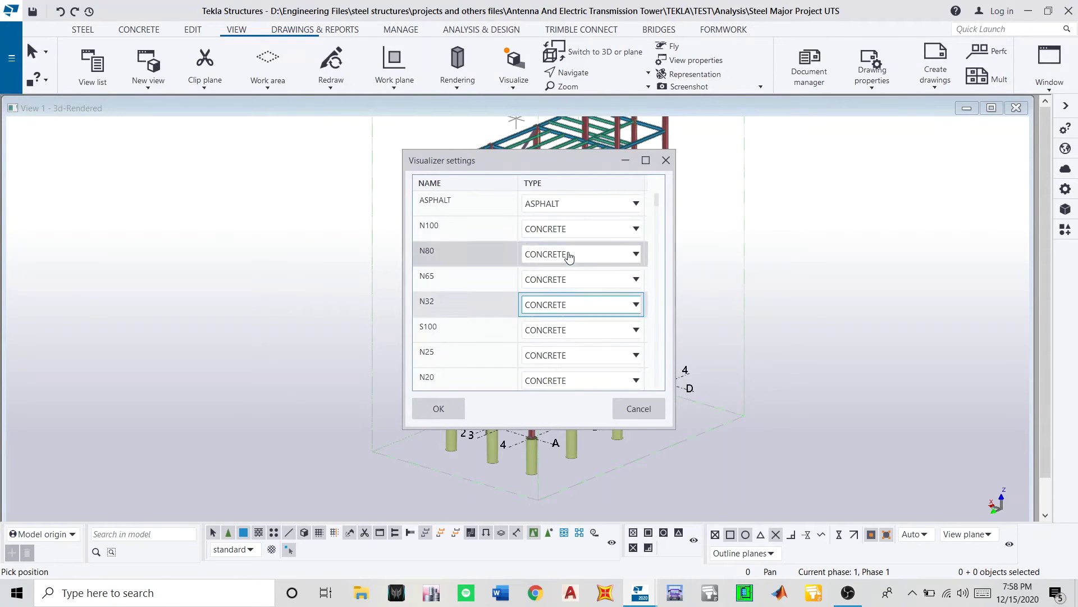
pyautogui.scroll(-10, 564, 247)
pyautogui.scroll(-6, 562, 292)
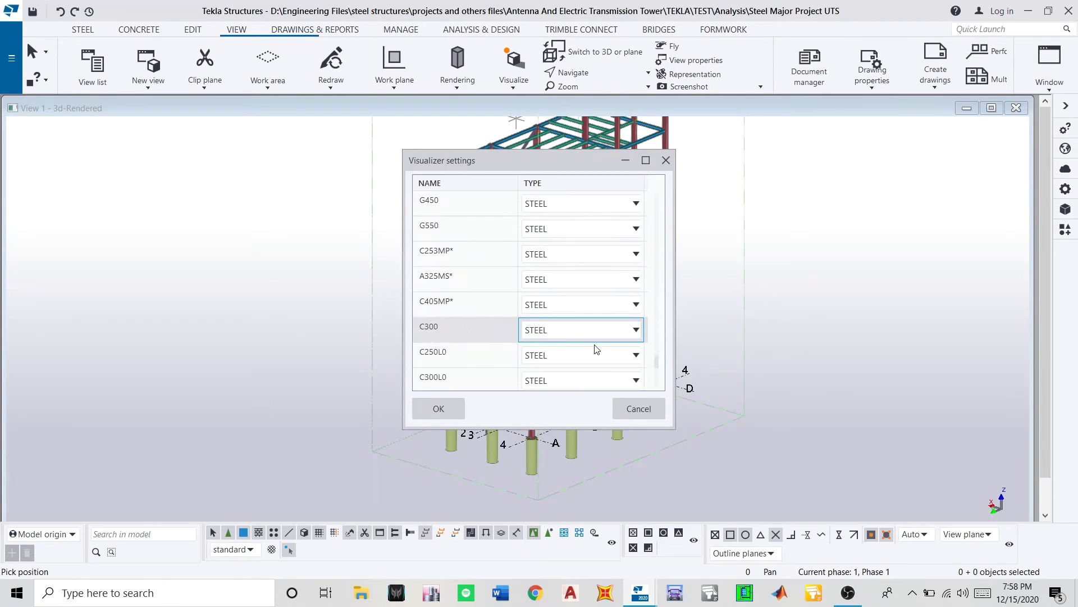
pyautogui.click(639, 409)
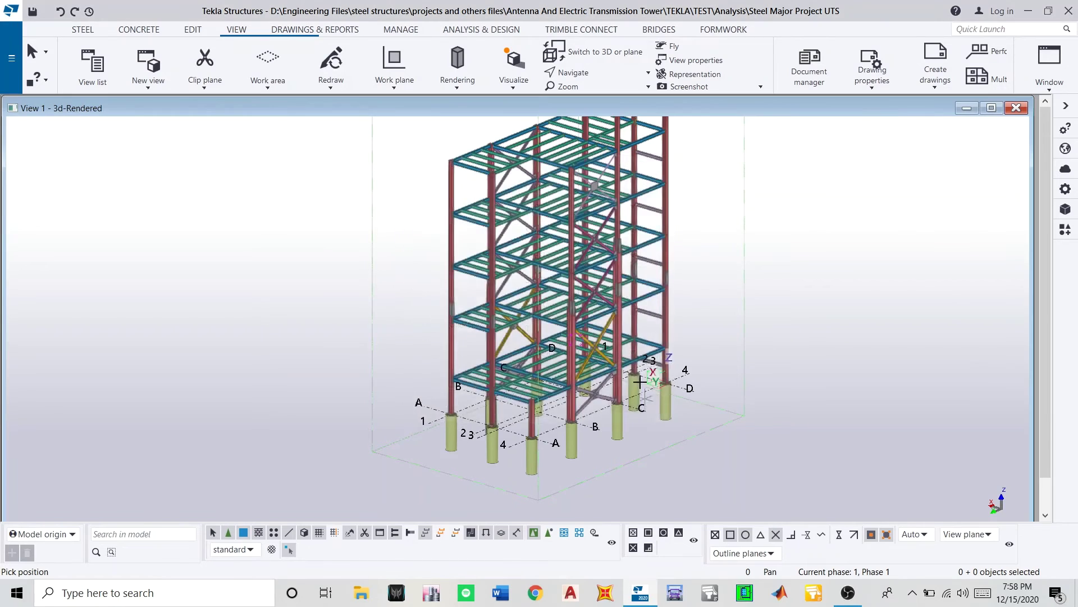
# - Visualize the complete model again in Trimble Connect Visualizer and close the visualizer window
pyautogui.scroll(-5, 606, 292)
pyautogui.scroll(5, 601, 336)
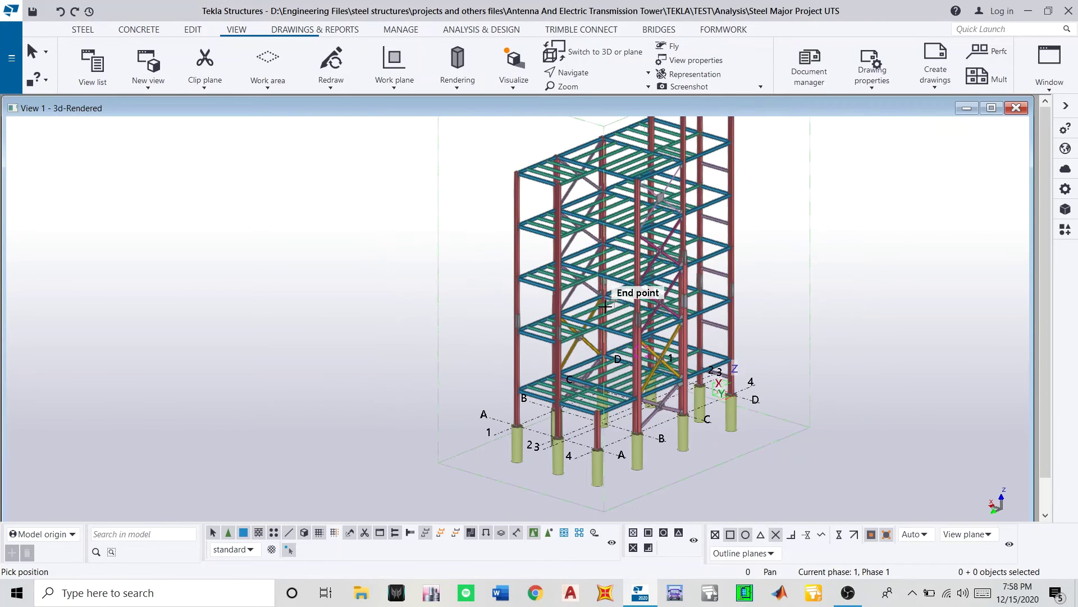
pyautogui.click(513, 78)
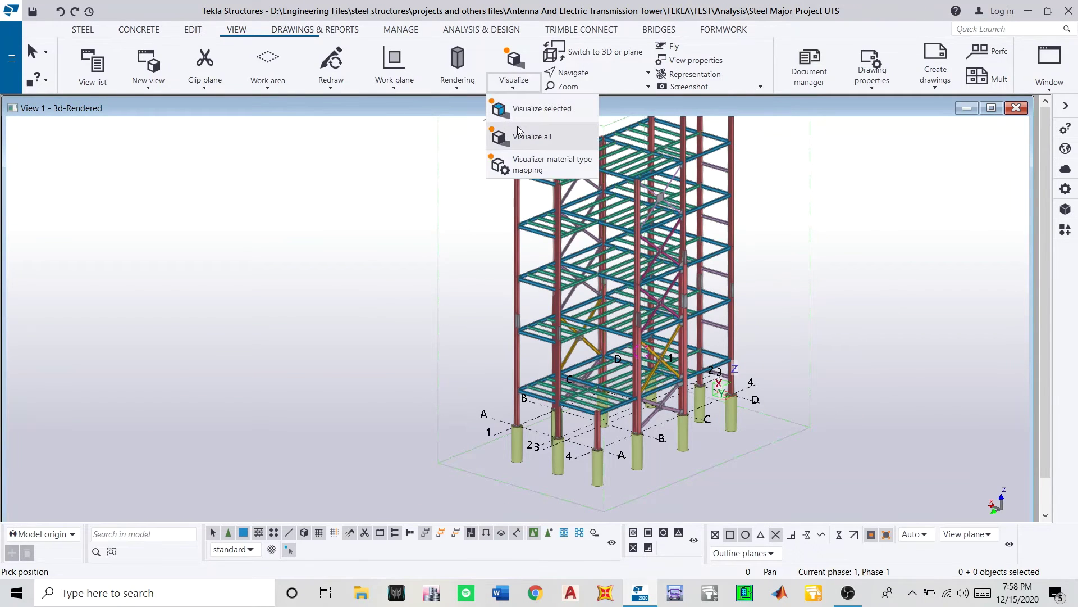
pyautogui.click(517, 135)
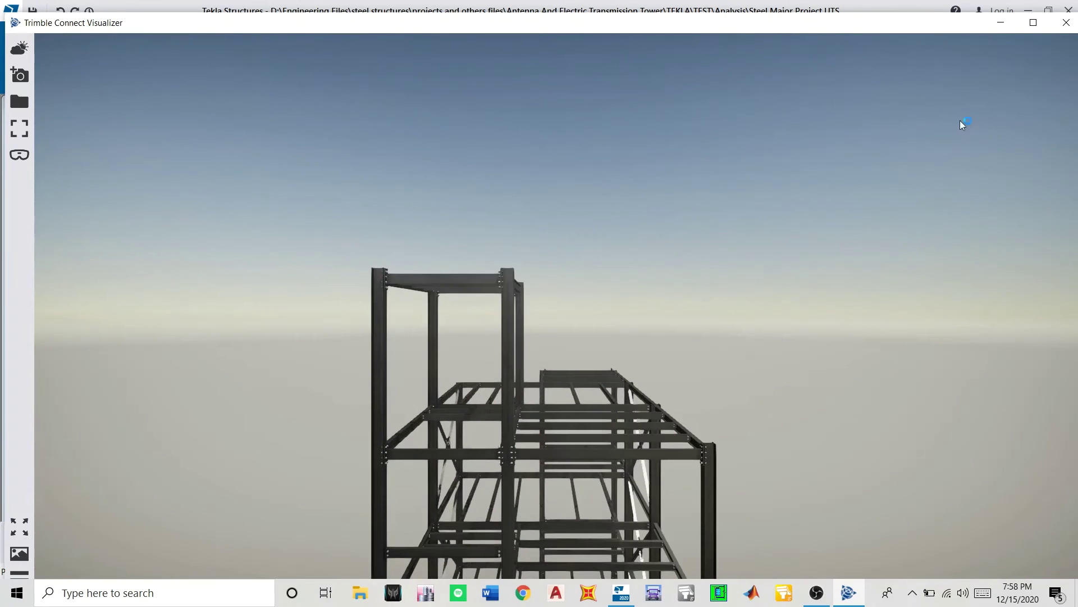
pyautogui.click(1067, 22)
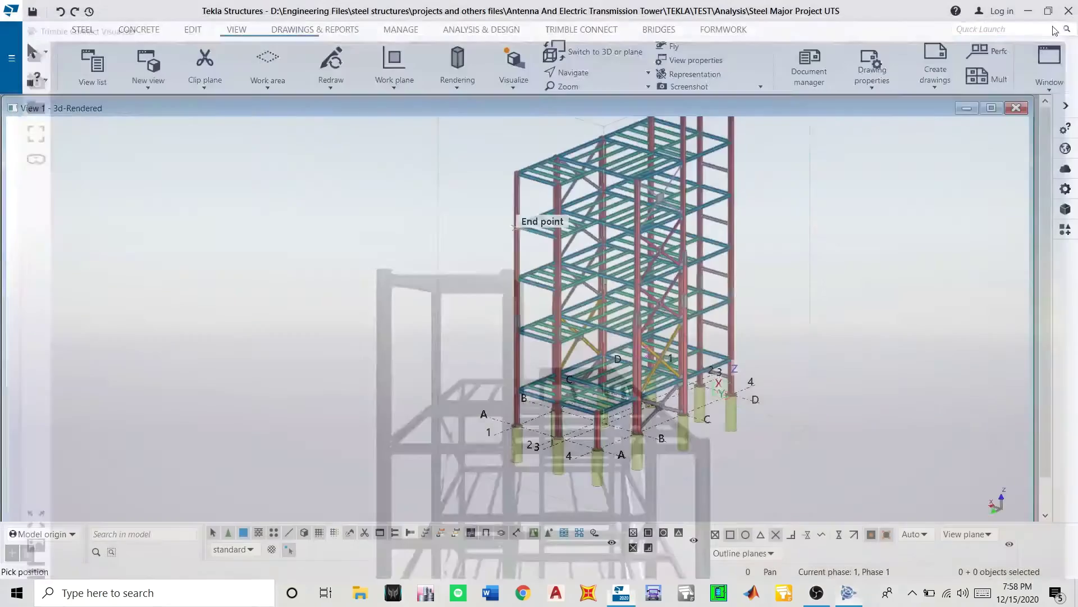
# - Try to area-select the connection at the frame's upper corner on column A1 and visualize only the selection
pyautogui.click(515, 84)
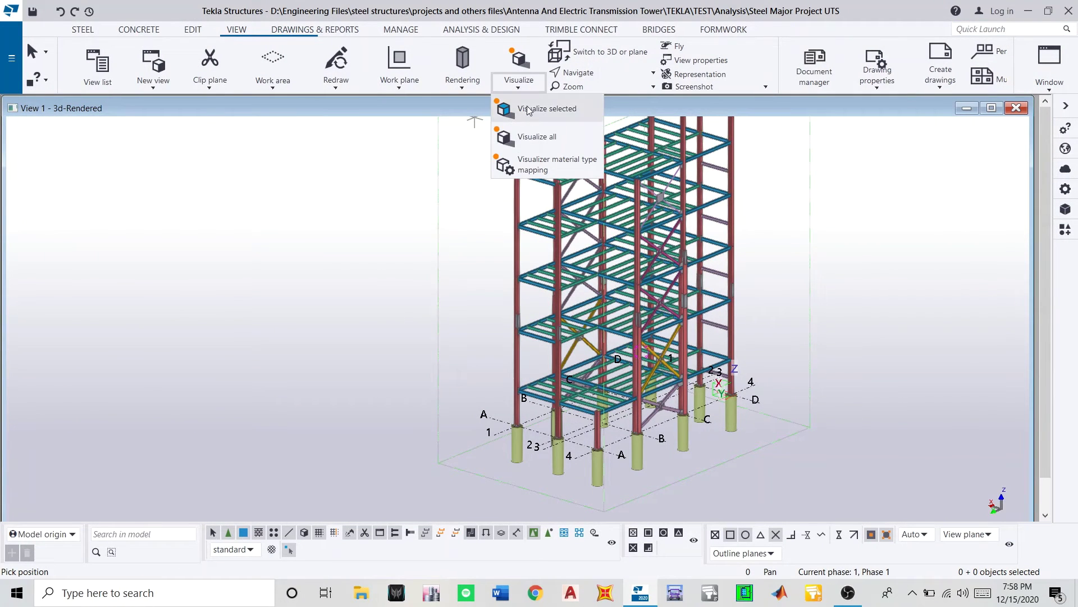
pyautogui.scroll(5, 526, 161)
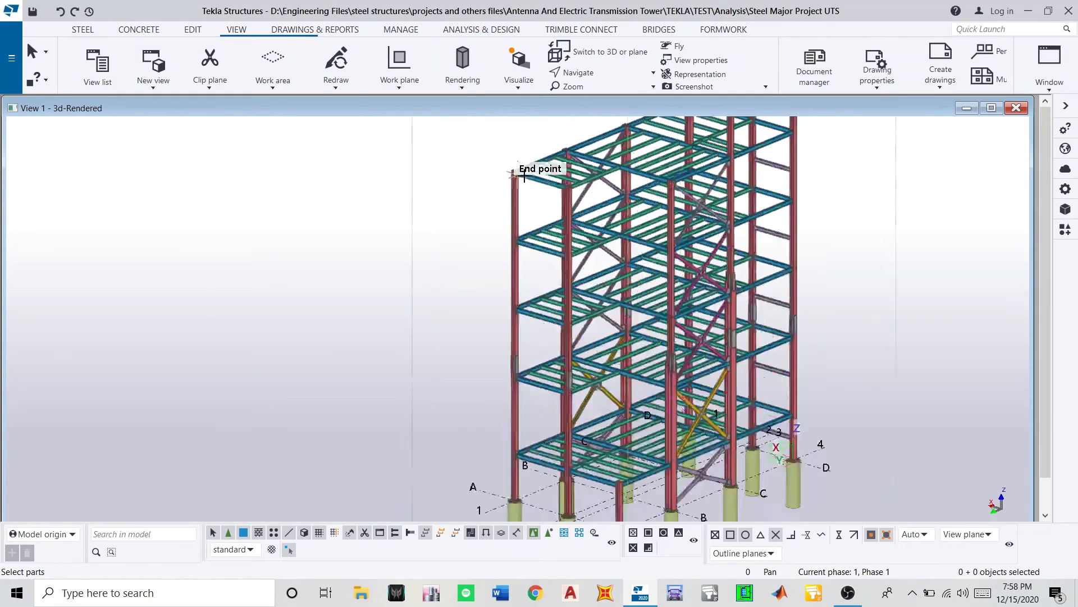
pyautogui.moveTo(463, 146); pyautogui.dragTo(512, 210)
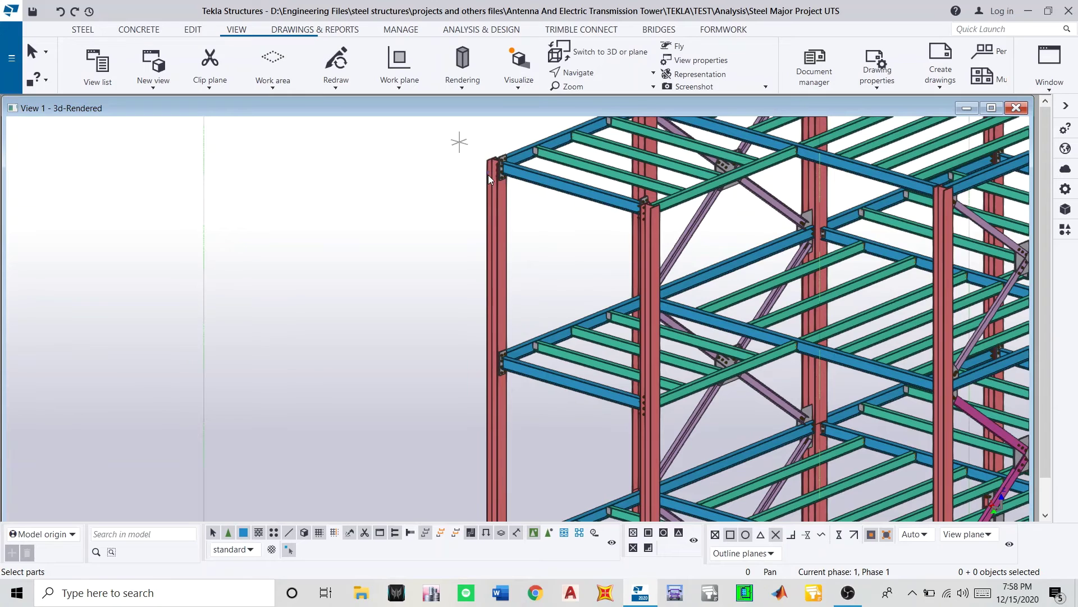
pyautogui.moveTo(543, 248); pyautogui.dragTo(497, 162)
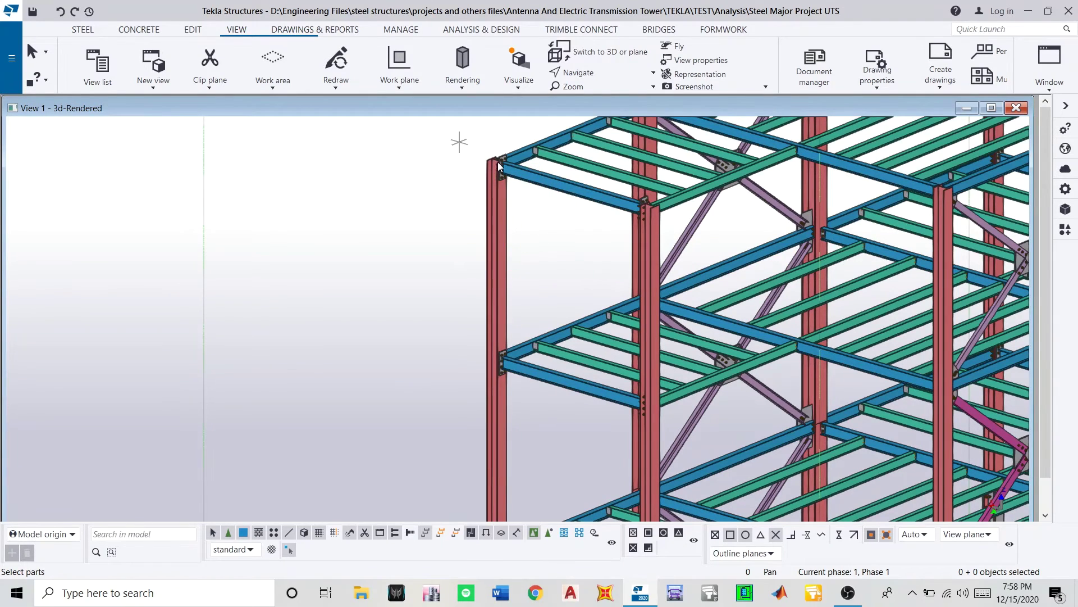
pyautogui.click(518, 85)
pyautogui.click(520, 110)
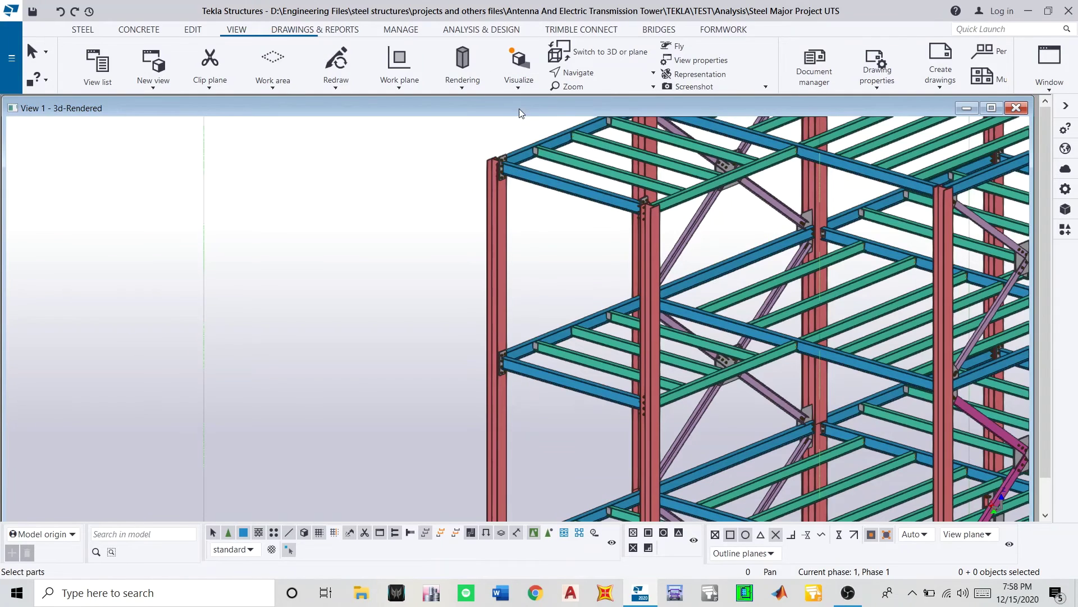
# - Visualize only the short upper-floor edge beam at the frame's corner, examine its I-section from one end, and close the visualizer
pyautogui.click(507, 168)
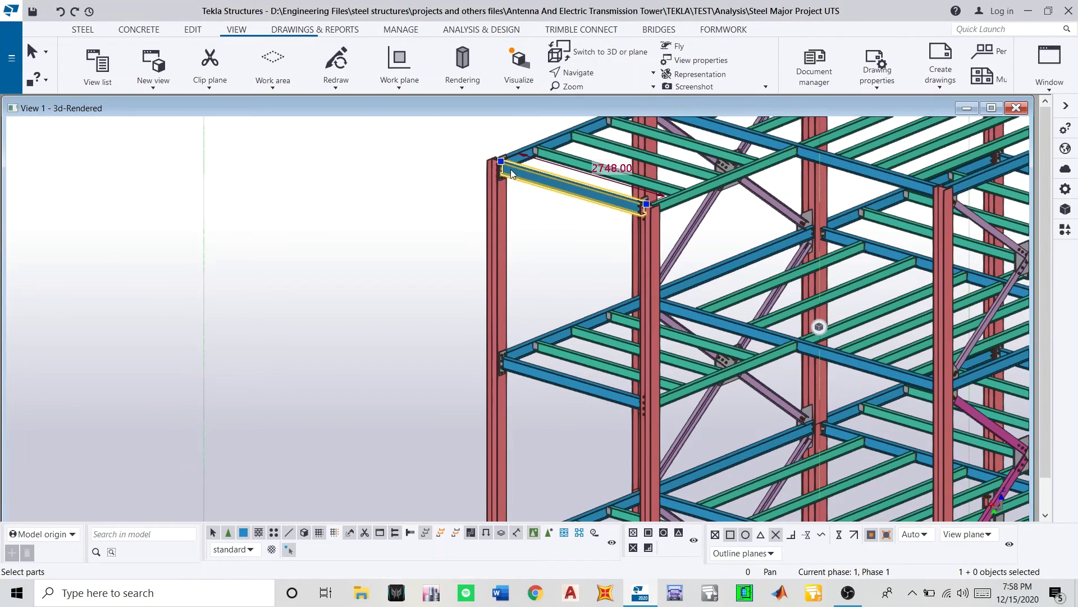
pyautogui.click(511, 89)
pyautogui.click(521, 109)
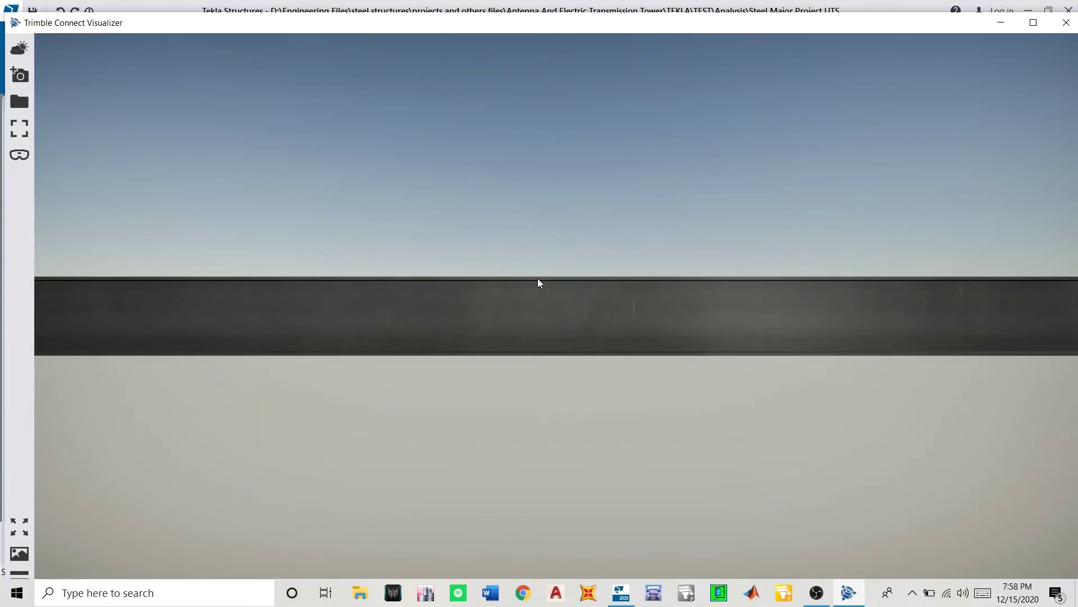
pyautogui.moveTo(483, 309); pyautogui.dragTo(800, 194)
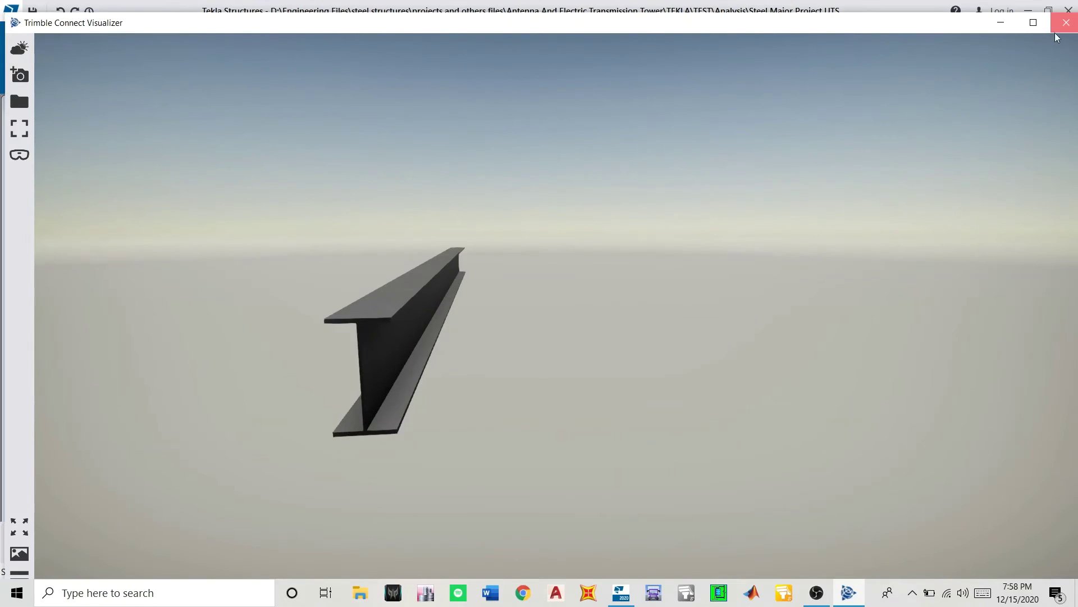
pyautogui.click(1068, 22)
# - Try to visualize only the bolted end plate that joins the edge beam to the corner column
pyautogui.scroll(5, 426, 226)
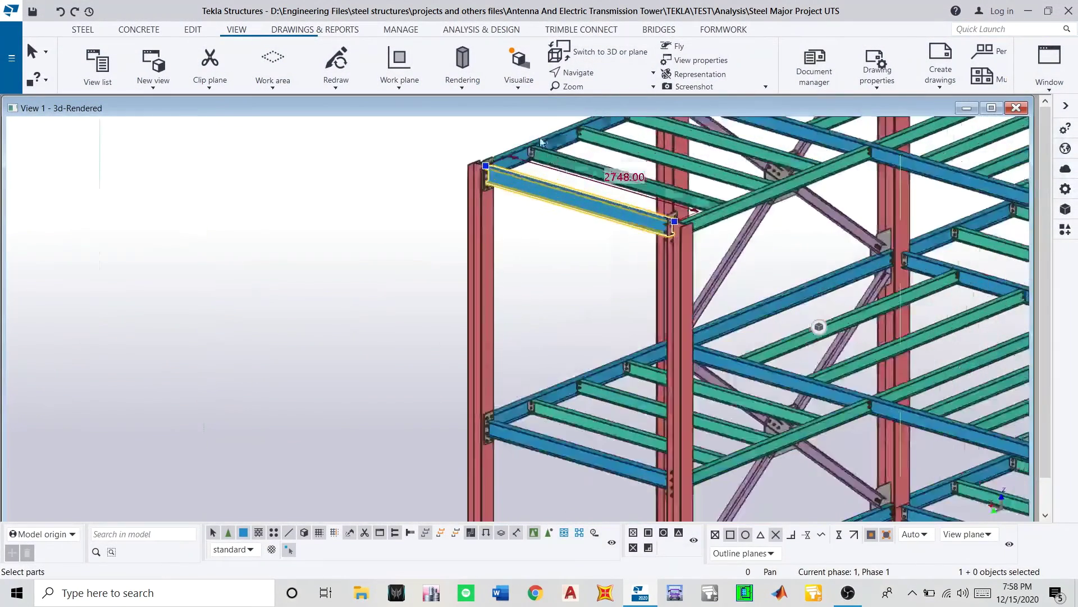
pyautogui.click(428, 269)
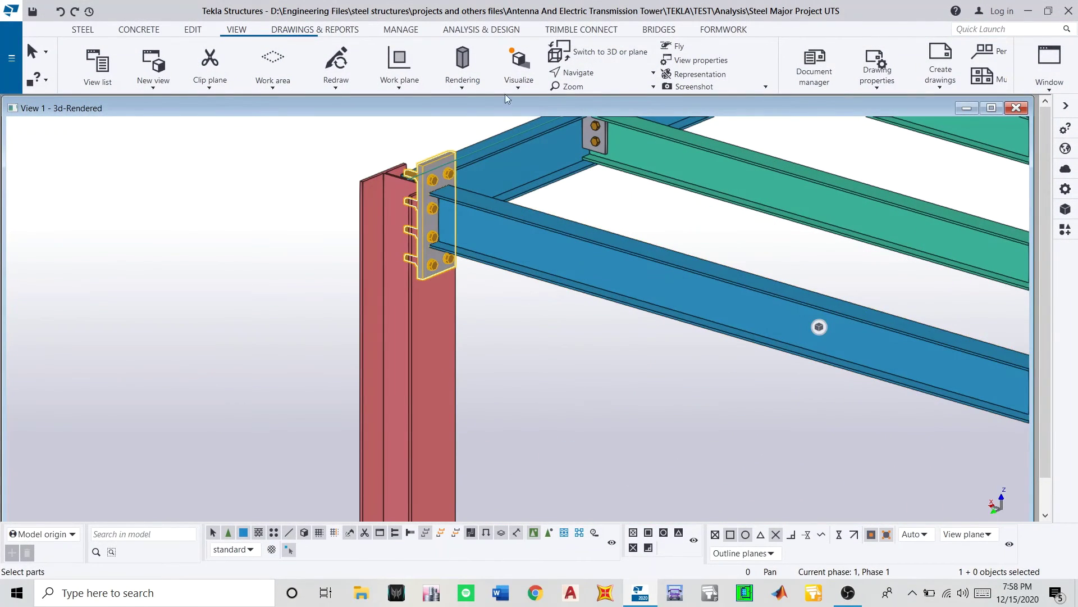
pyautogui.click(518, 76)
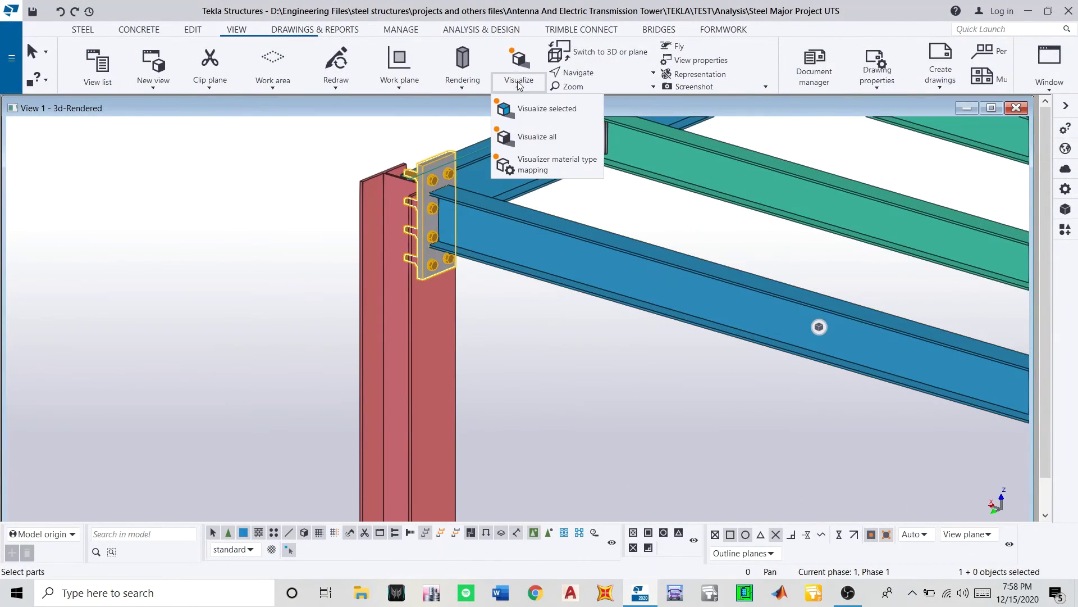
pyautogui.click(515, 115)
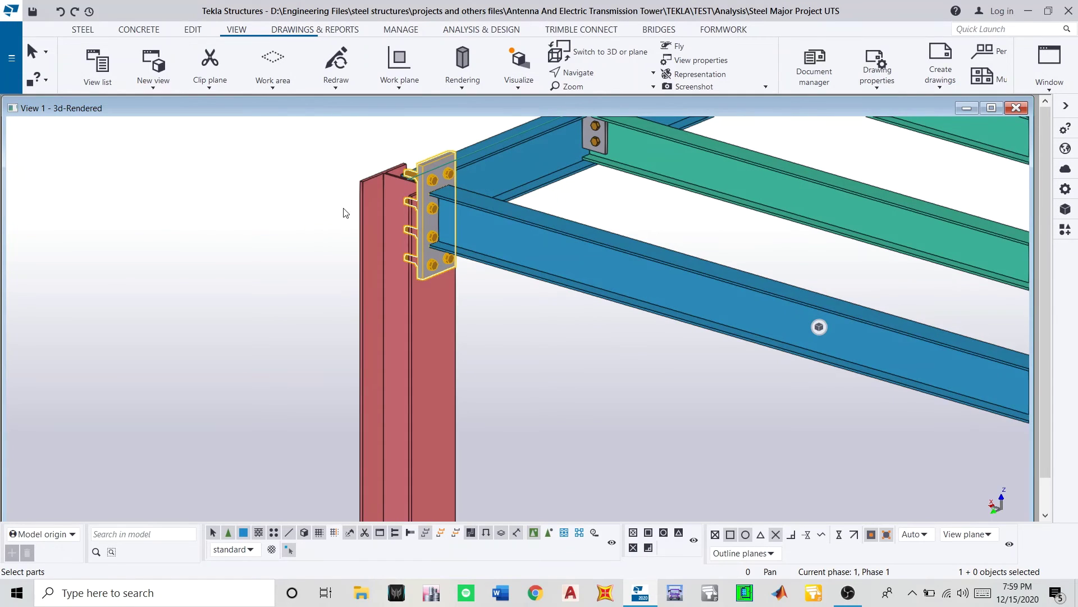
pyautogui.click(511, 87)
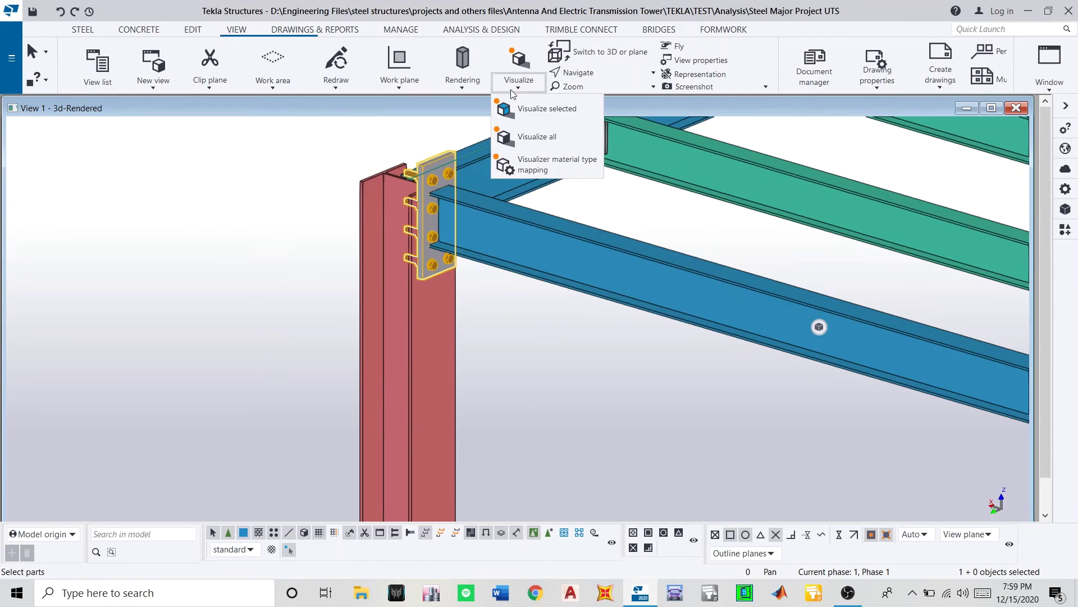
pyautogui.click(527, 111)
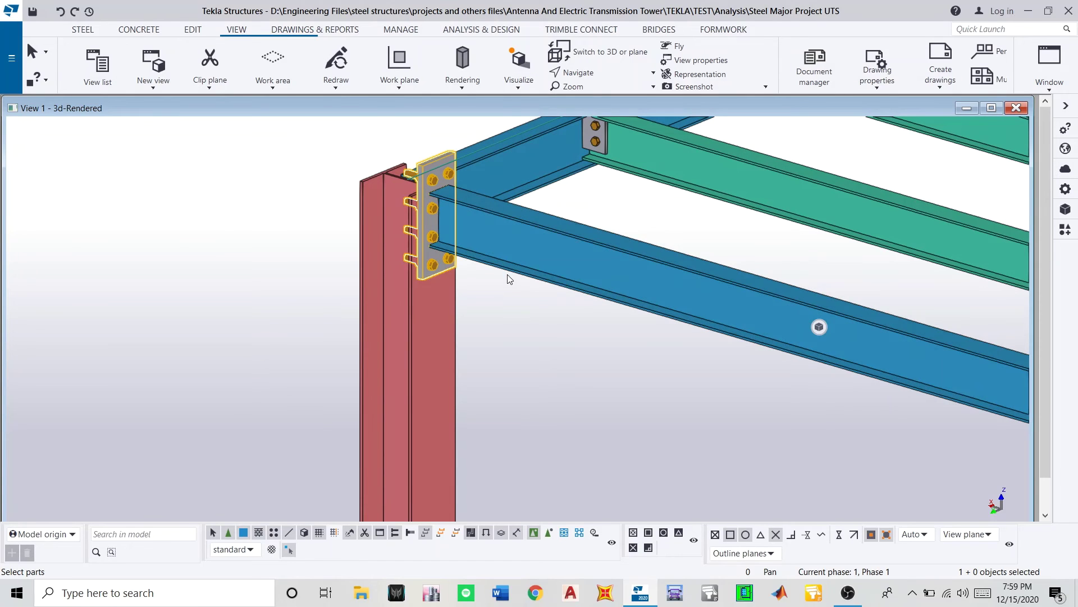
# - Select the upper corner column below the end plate and visualize only that part in Trimble Connect Visualizer
pyautogui.scroll(-2, 501, 305)
pyautogui.scroll(-3, 501, 306)
pyautogui.scroll(1, 488, 298)
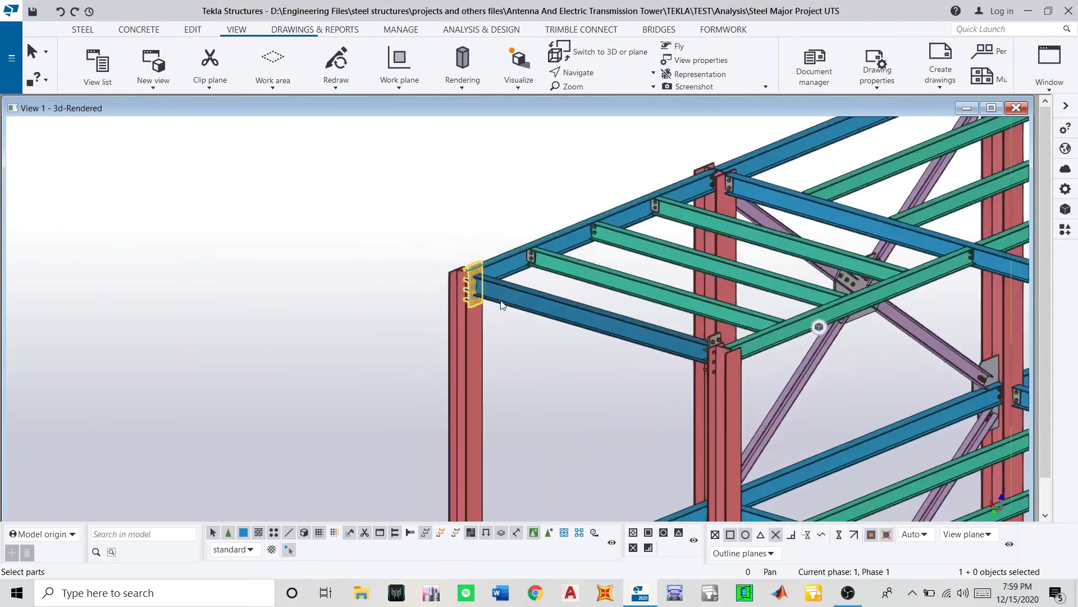
pyautogui.click(471, 361)
pyautogui.click(504, 84)
pyautogui.click(527, 109)
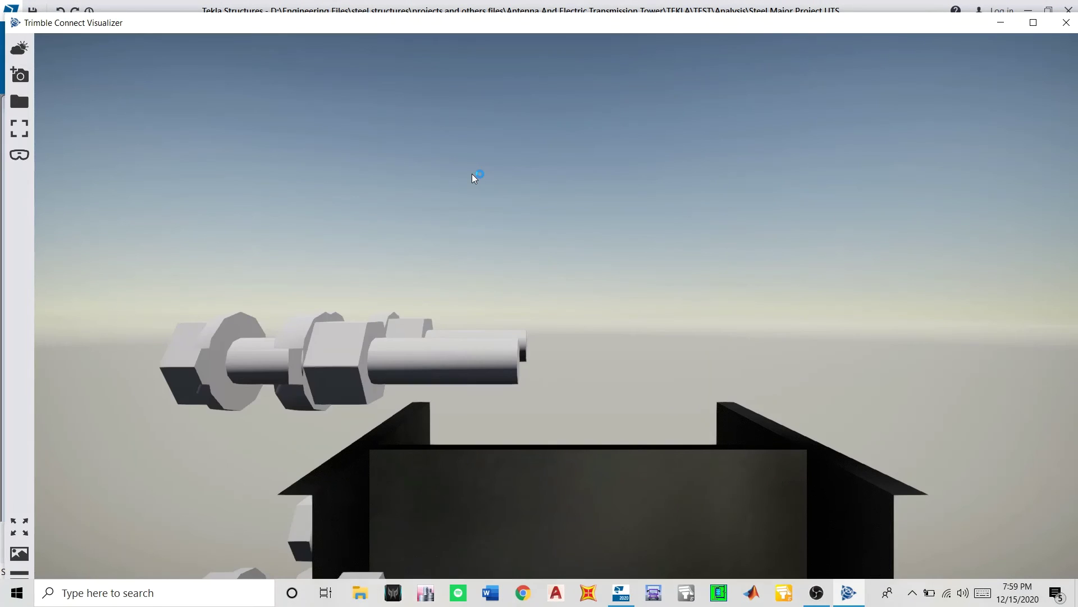
# - Examine the rendered column's upper end and its connection bolts from above, and close the visualizer
pyautogui.scroll(-3, 493, 306)
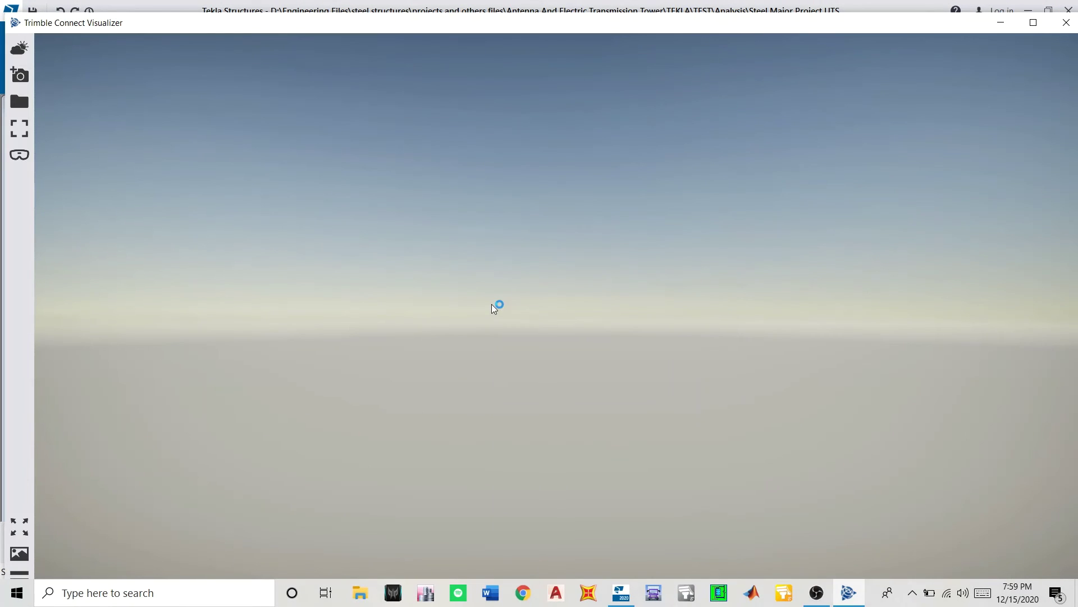
pyautogui.scroll(5, 491, 304)
pyautogui.scroll(-5, 483, 298)
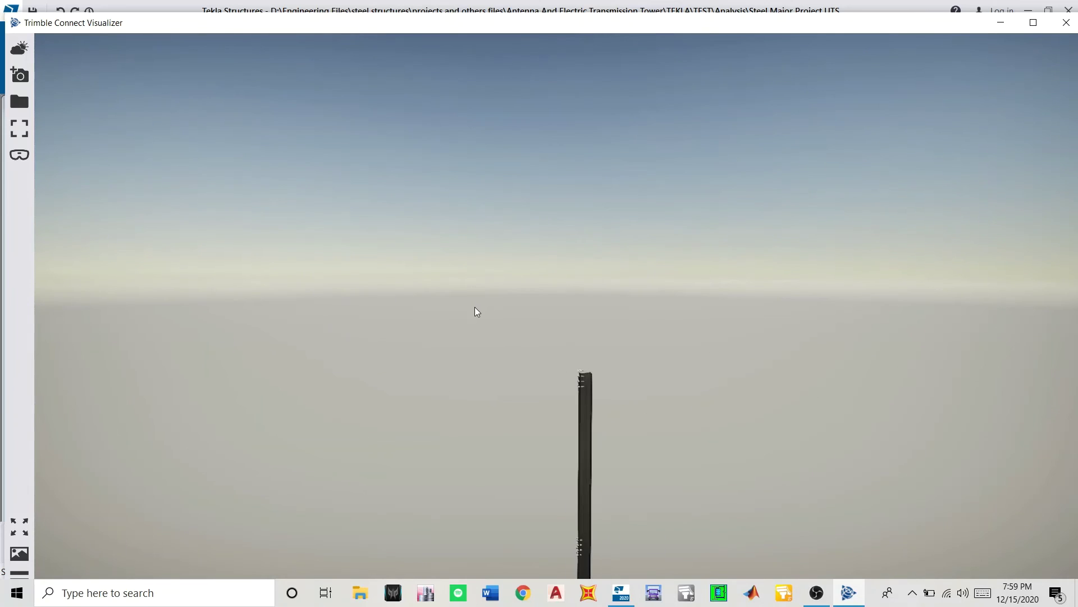
pyautogui.scroll(4, 527, 337)
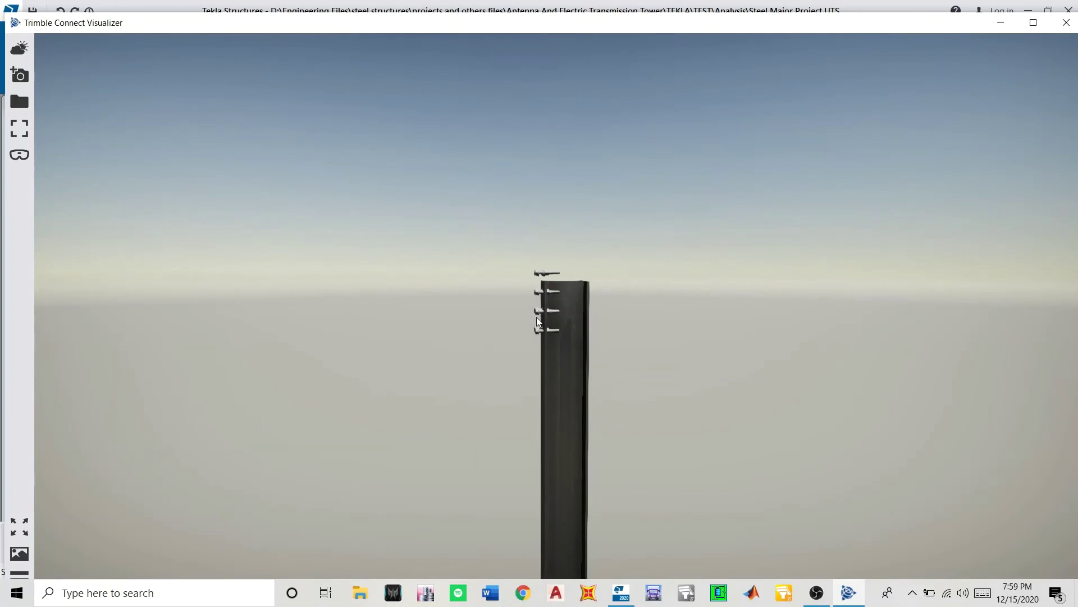
pyautogui.moveTo(559, 314); pyautogui.dragTo(424, 417)
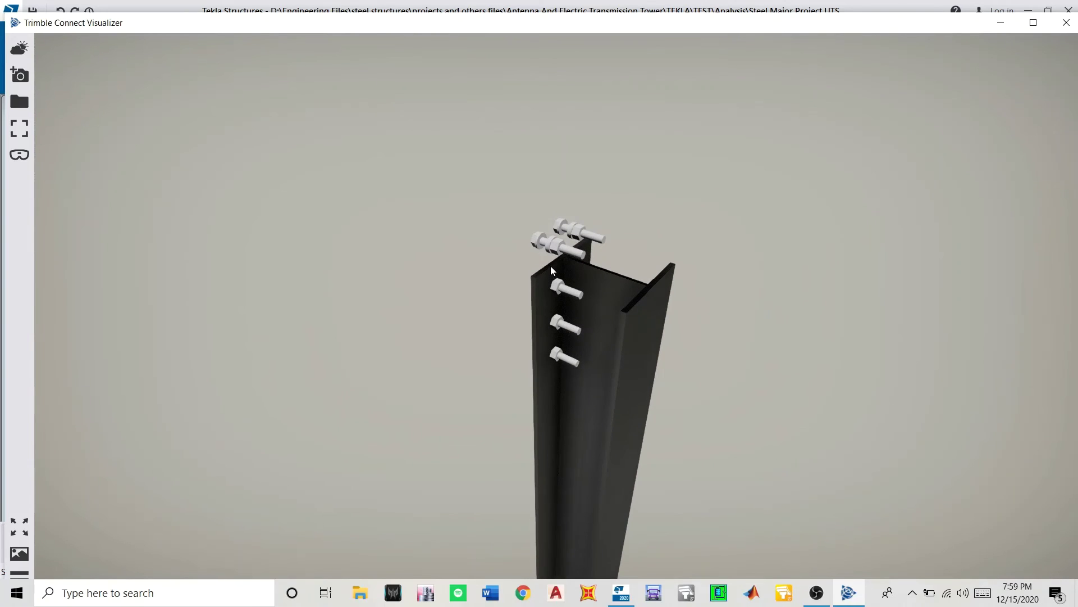
pyautogui.scroll(2, 550, 265)
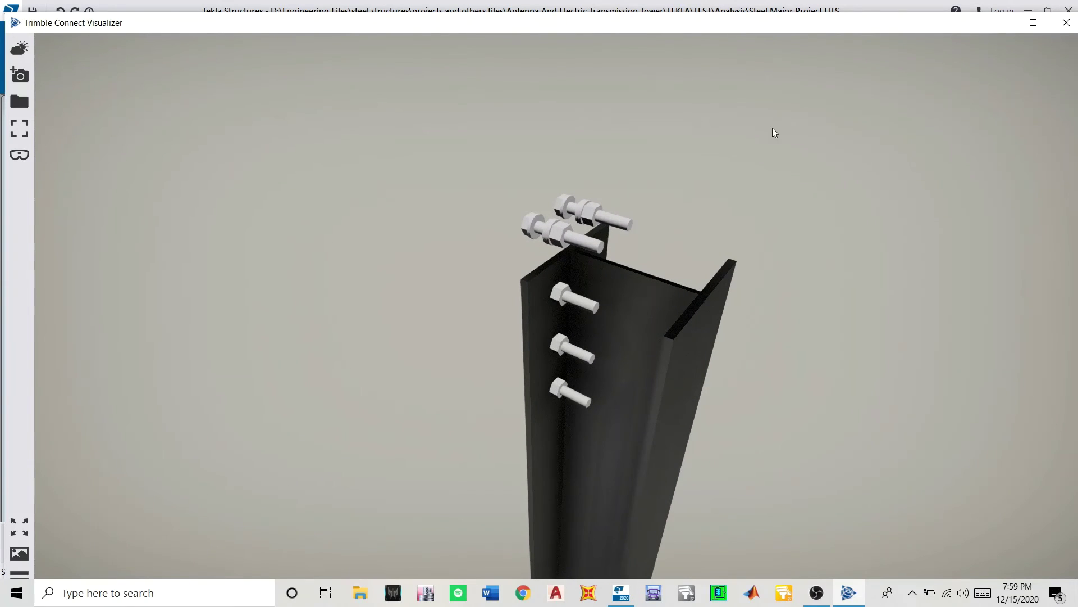
pyautogui.click(1066, 22)
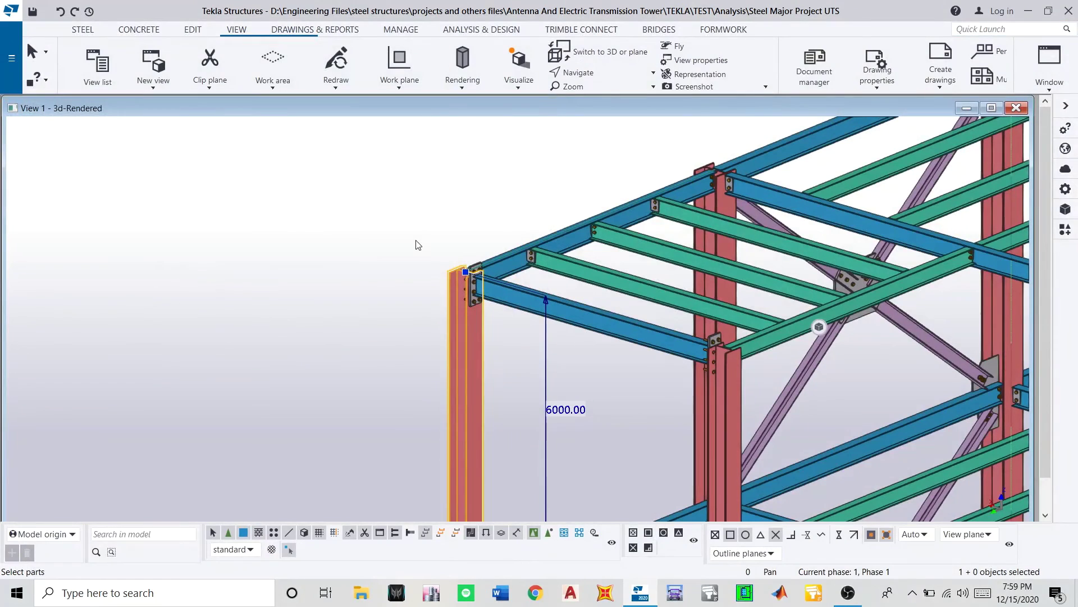
# - Examine the whole building frame in the 3D model view, from its foundations to the beams of the highest floors
pyautogui.scroll(-3, 412, 222)
pyautogui.scroll(2, 522, 237)
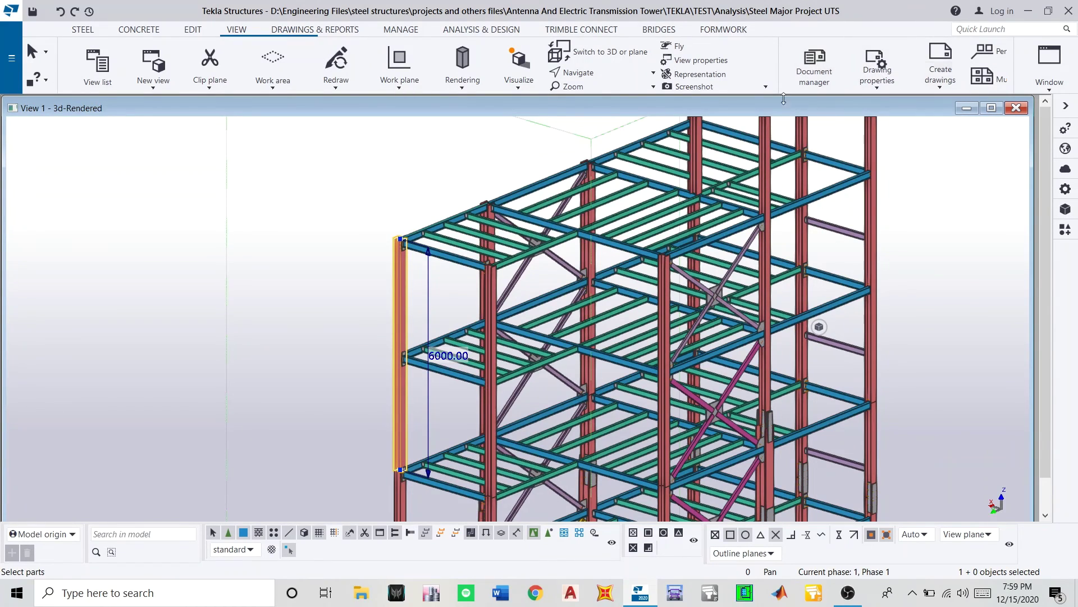
pyautogui.scroll(-5, 485, 274)
pyautogui.scroll(2, 485, 274)
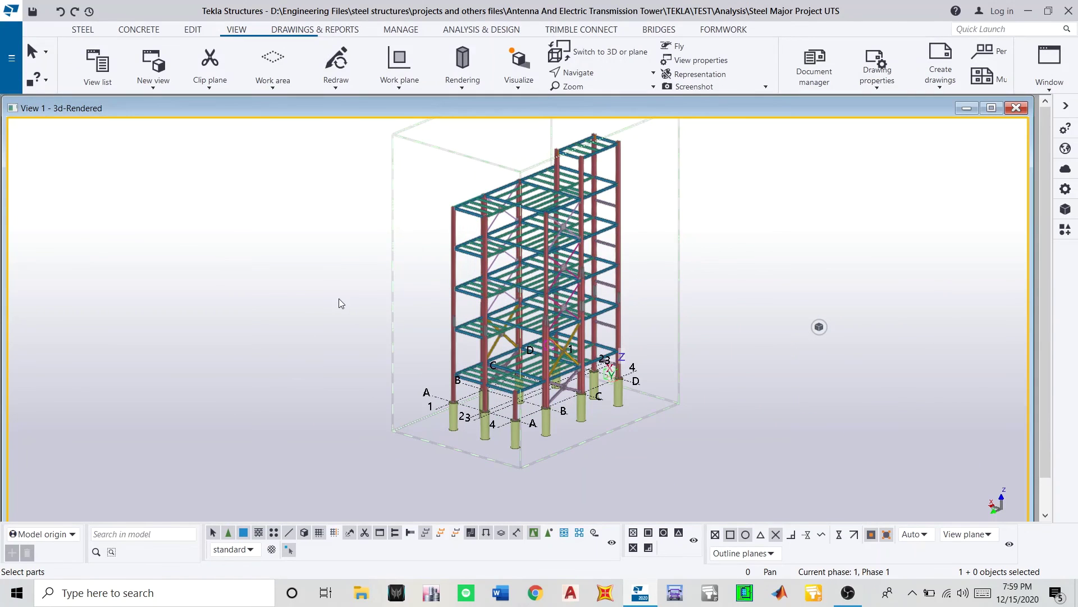
pyautogui.scroll(2, 391, 282)
pyautogui.scroll(-3, 506, 281)
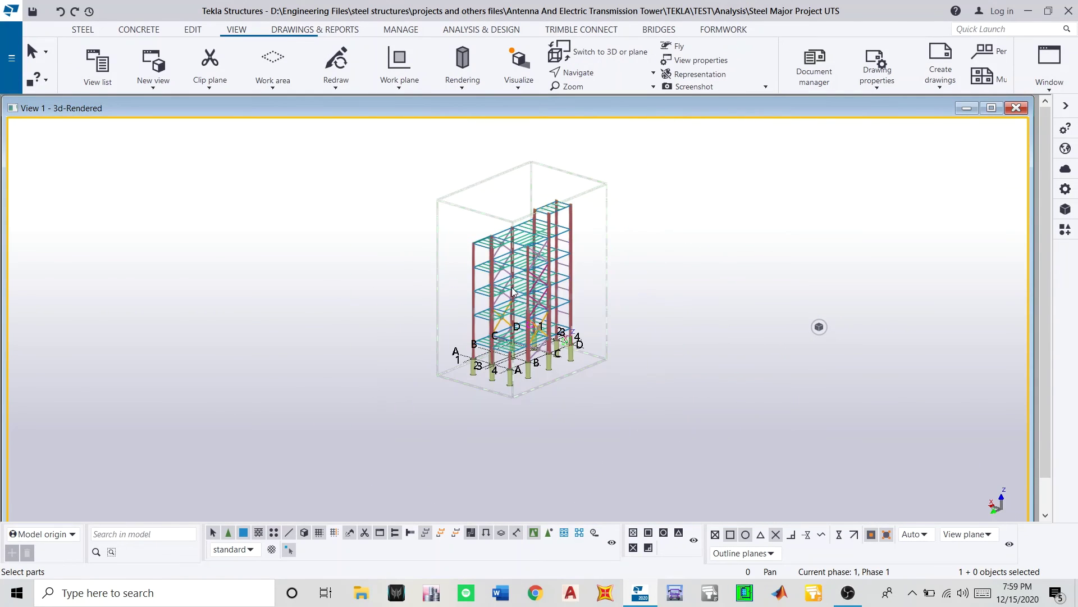
pyautogui.scroll(2, 515, 293)
pyautogui.scroll(-3, 514, 293)
pyautogui.scroll(3, 517, 287)
pyautogui.scroll(-3, 523, 281)
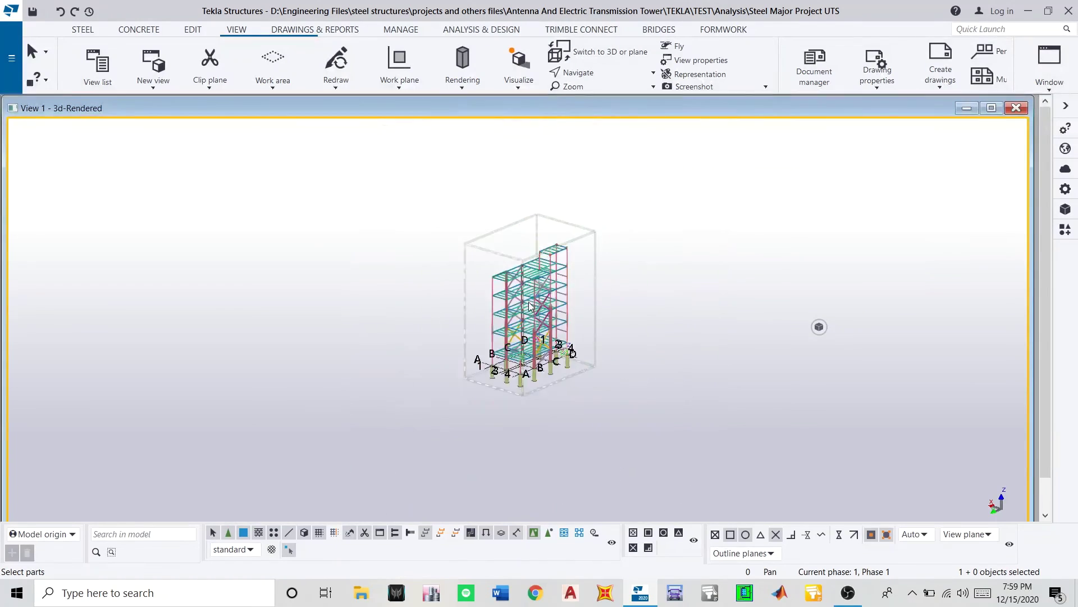
pyautogui.scroll(4, 546, 262)
pyautogui.scroll(-4, 545, 260)
pyautogui.scroll(3, 539, 292)
pyautogui.scroll(-3, 534, 314)
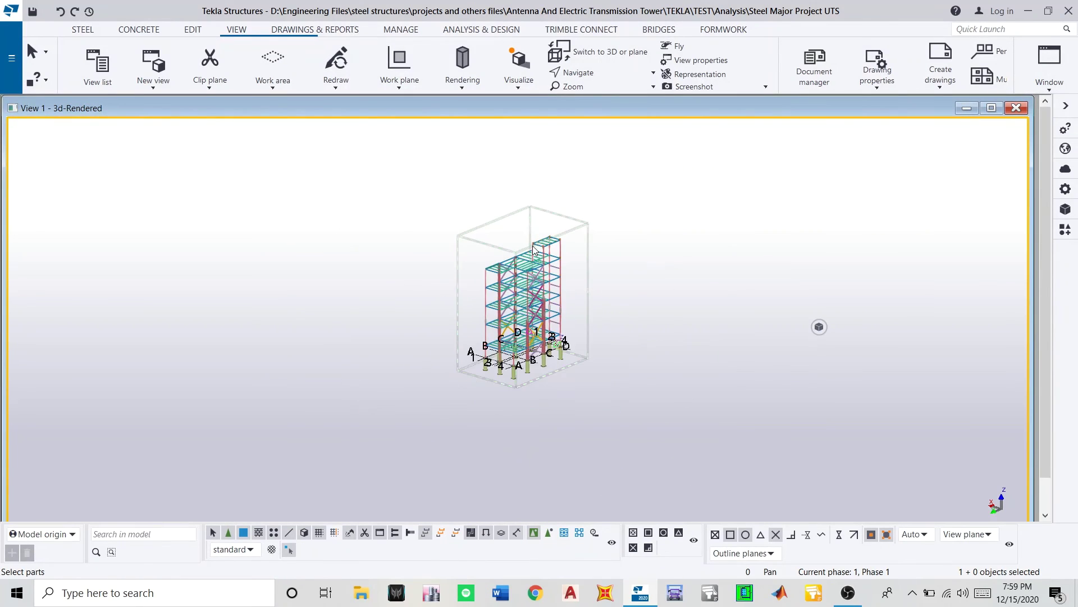
pyautogui.scroll(2, 529, 324)
pyautogui.scroll(2, 508, 401)
pyautogui.scroll(-3, 506, 402)
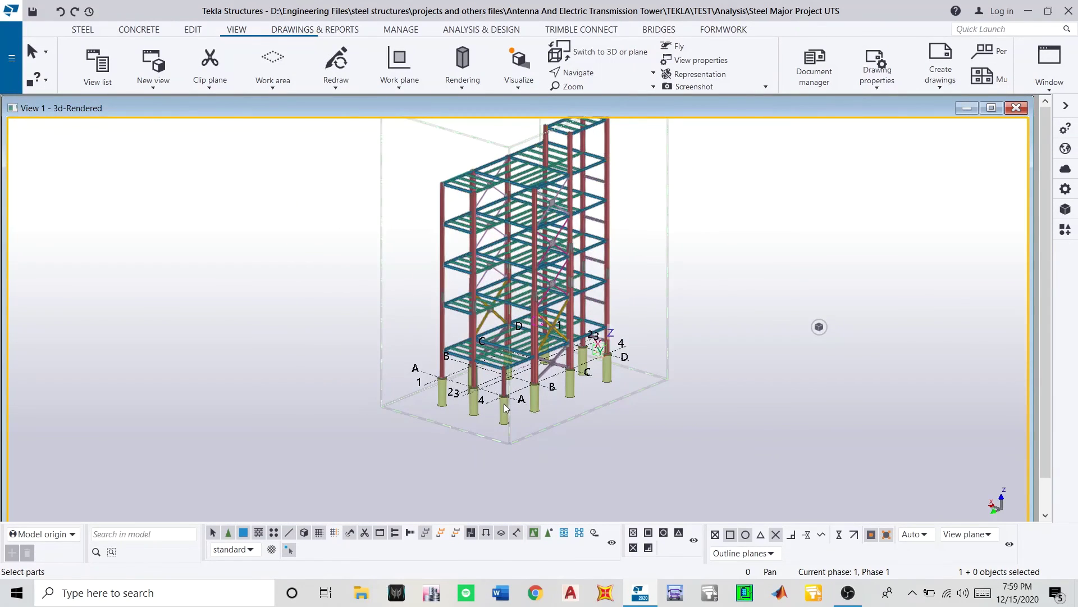
pyautogui.scroll(2, 504, 399)
pyautogui.scroll(3, 538, 221)
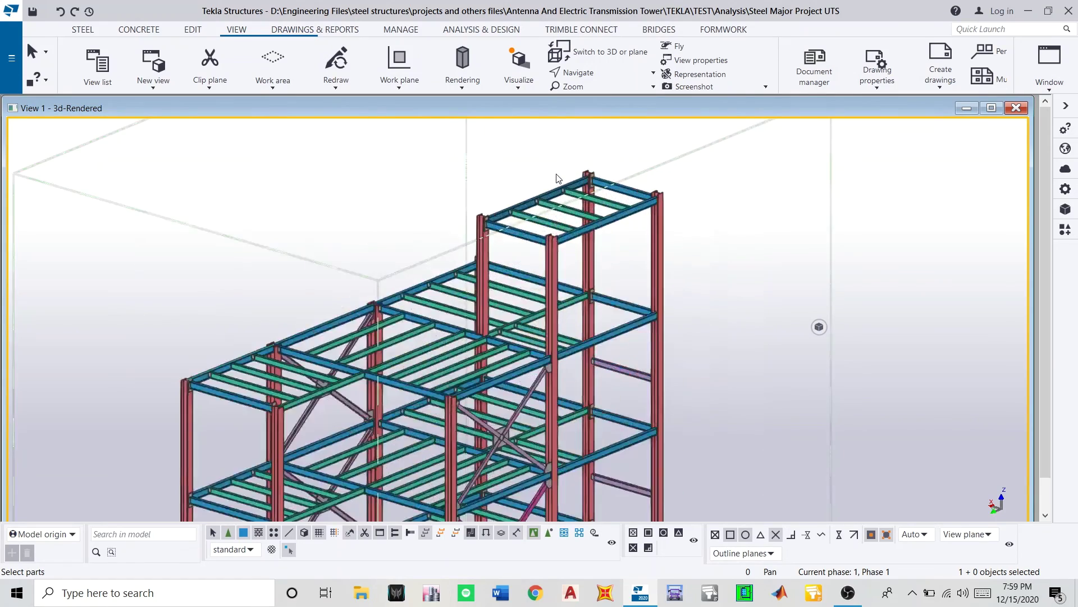
pyautogui.scroll(-3, 536, 203)
pyautogui.scroll(1, 534, 183)
pyautogui.scroll(3, 534, 183)
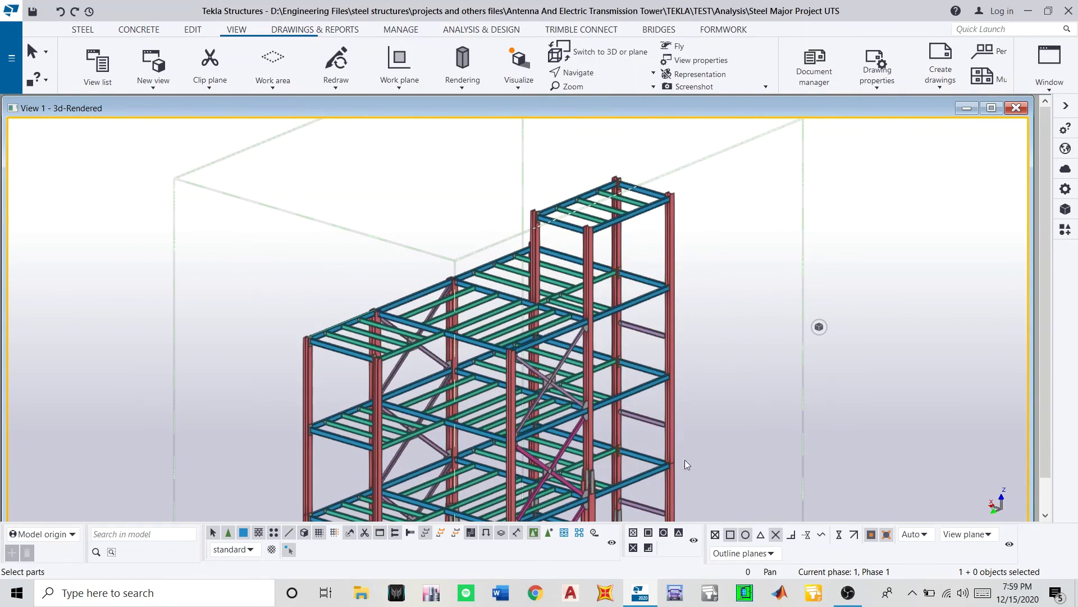
pyautogui.click(848, 592)
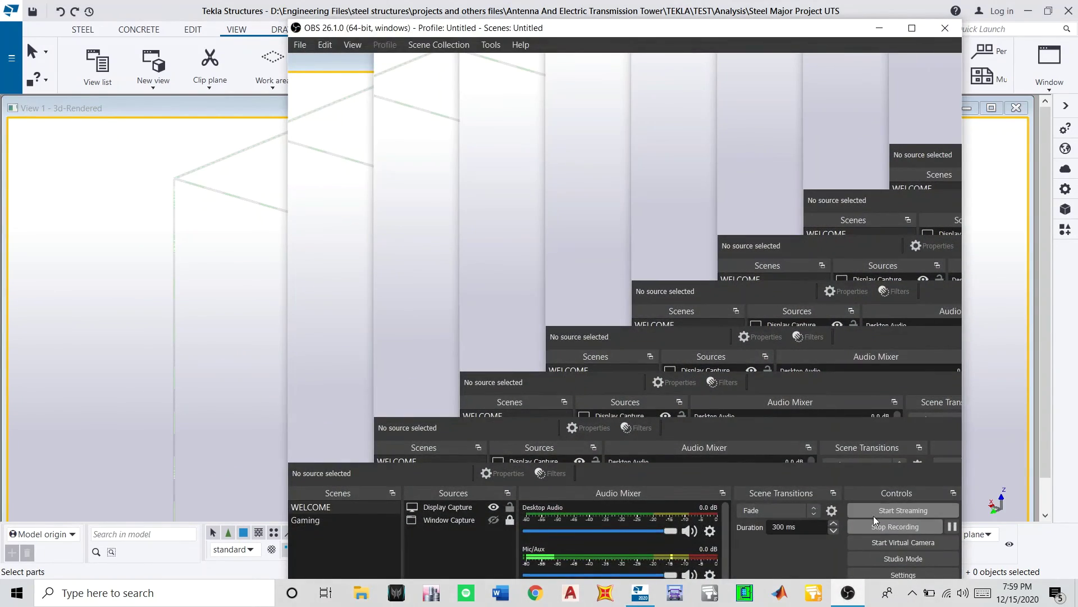
pyautogui.click(874, 524)
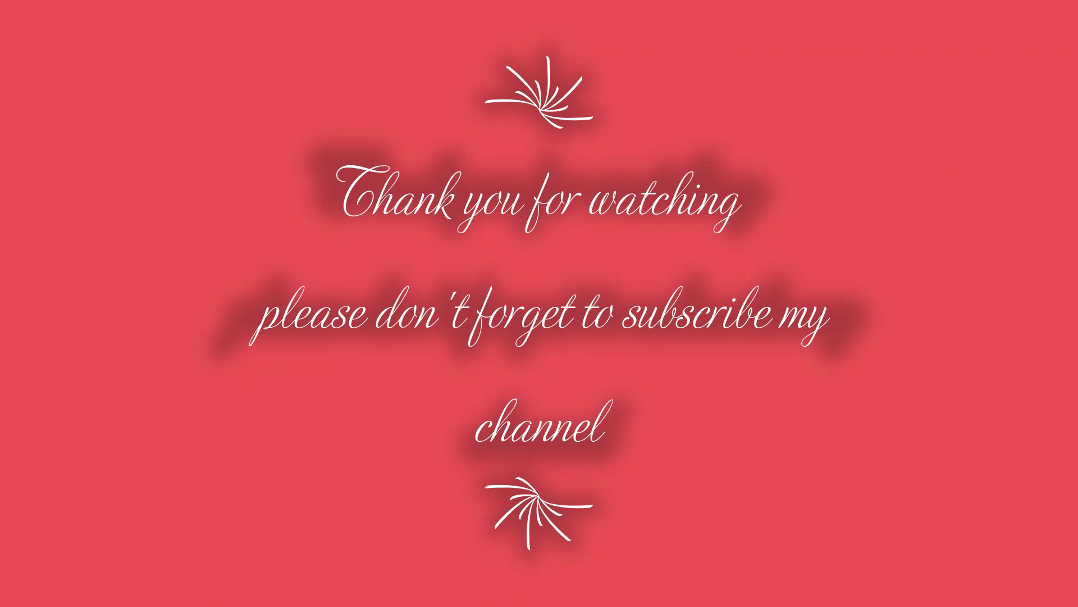